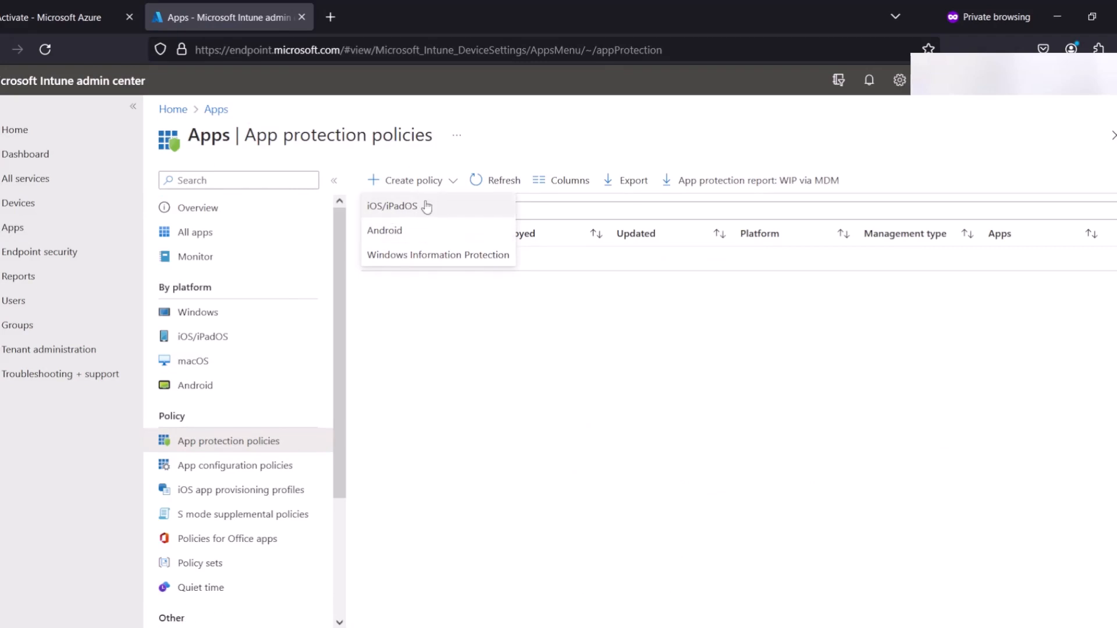
# Start an iOS/iPadOS app protection policy named 'My IOS/IPAOS Policy' and finish the Basics step.
pyautogui.click(421, 212)
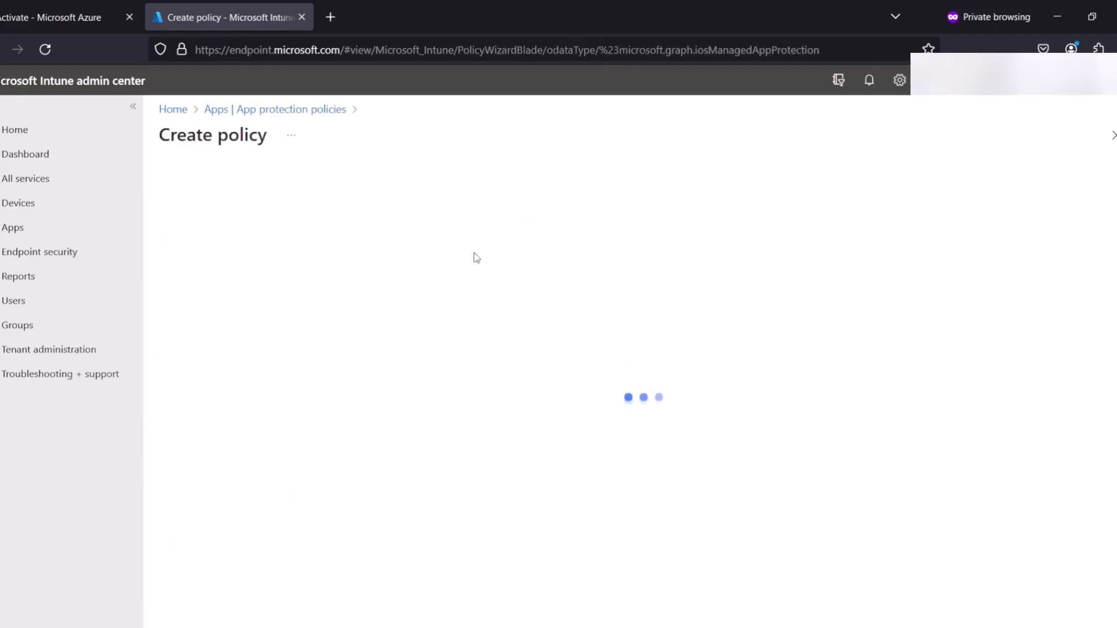
pyautogui.click(398, 224)
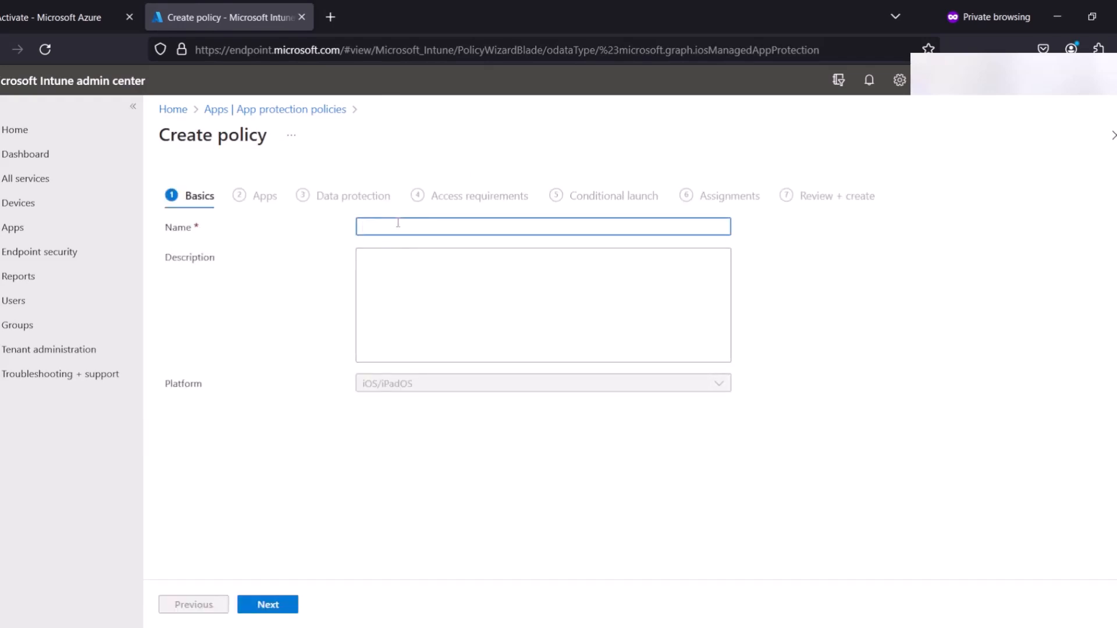
pyautogui.write('My IOS/IPAOS Policy')
pyautogui.click(284, 607)
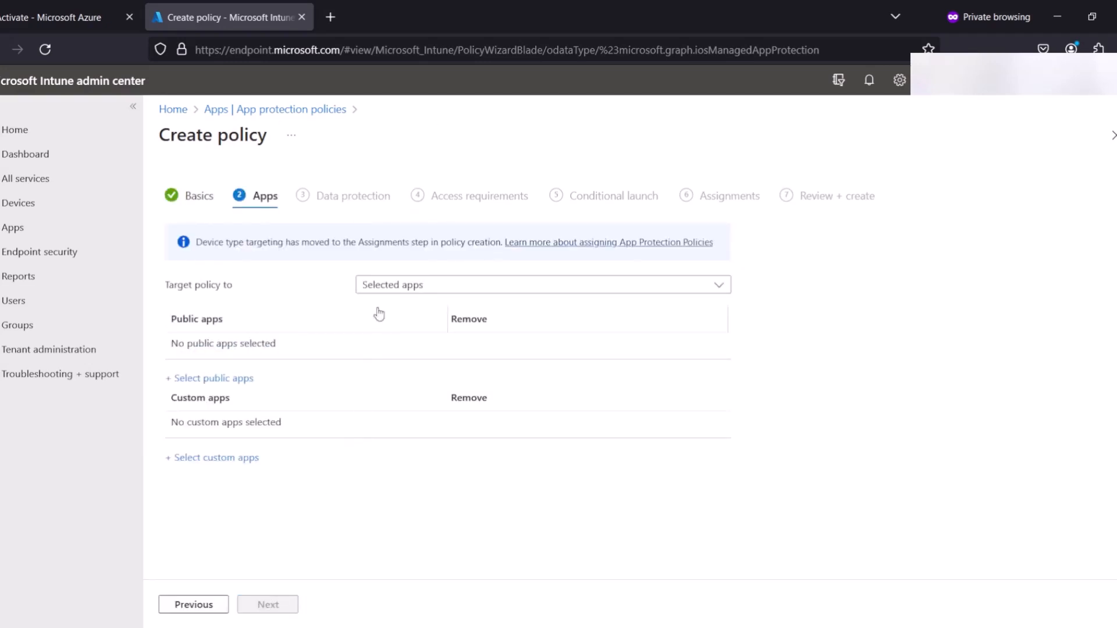
# Target All Microsoft Apps, review the targeted apps list, and move on to Data protection.
pyautogui.click(500, 291)
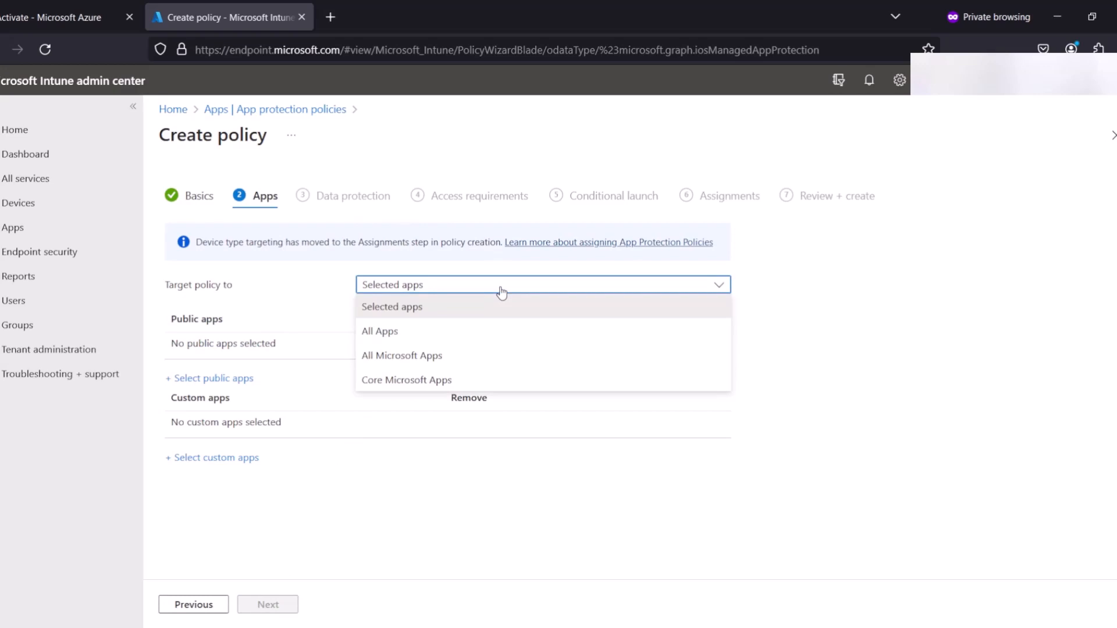
pyautogui.click(481, 360)
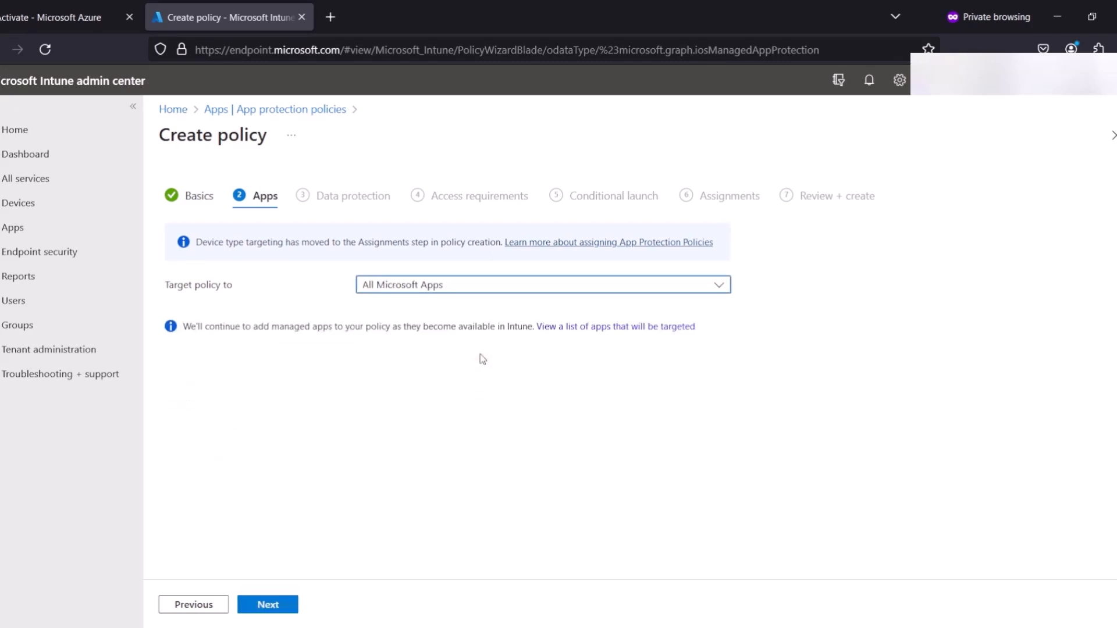
pyautogui.click(605, 327)
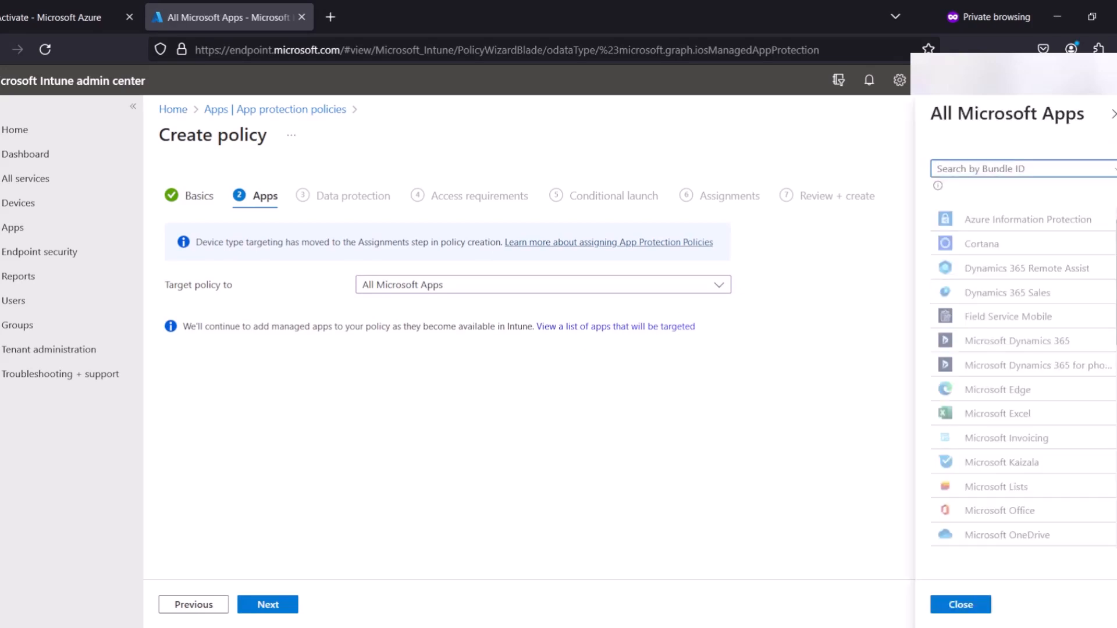
pyautogui.scroll(-1, 1024, 376)
pyautogui.scroll(-8, 1024, 376)
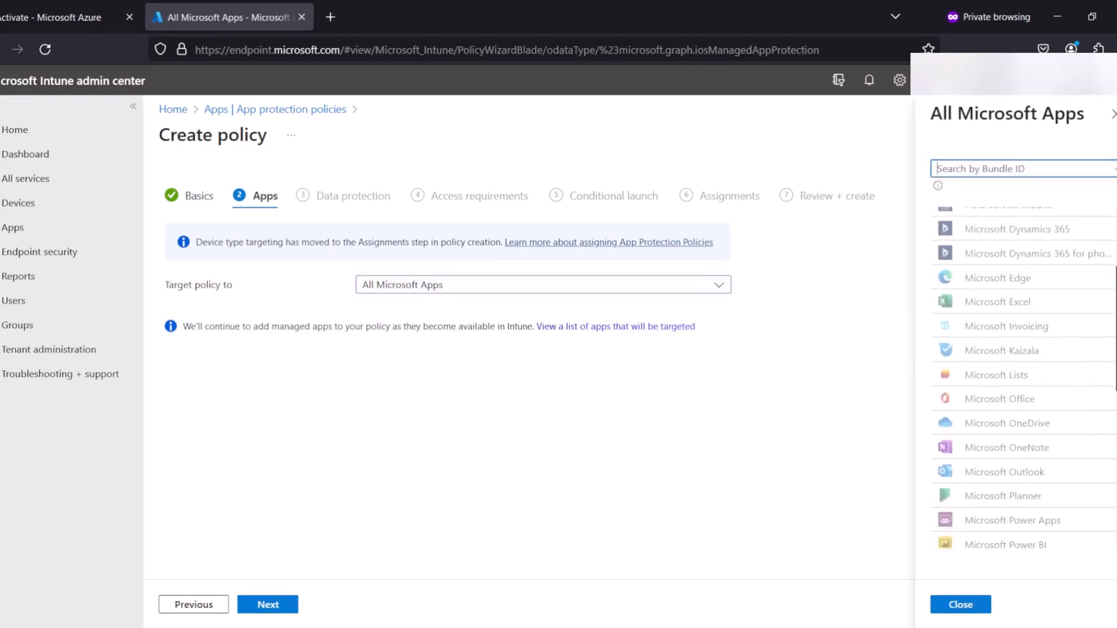
pyautogui.scroll(-7, 1024, 376)
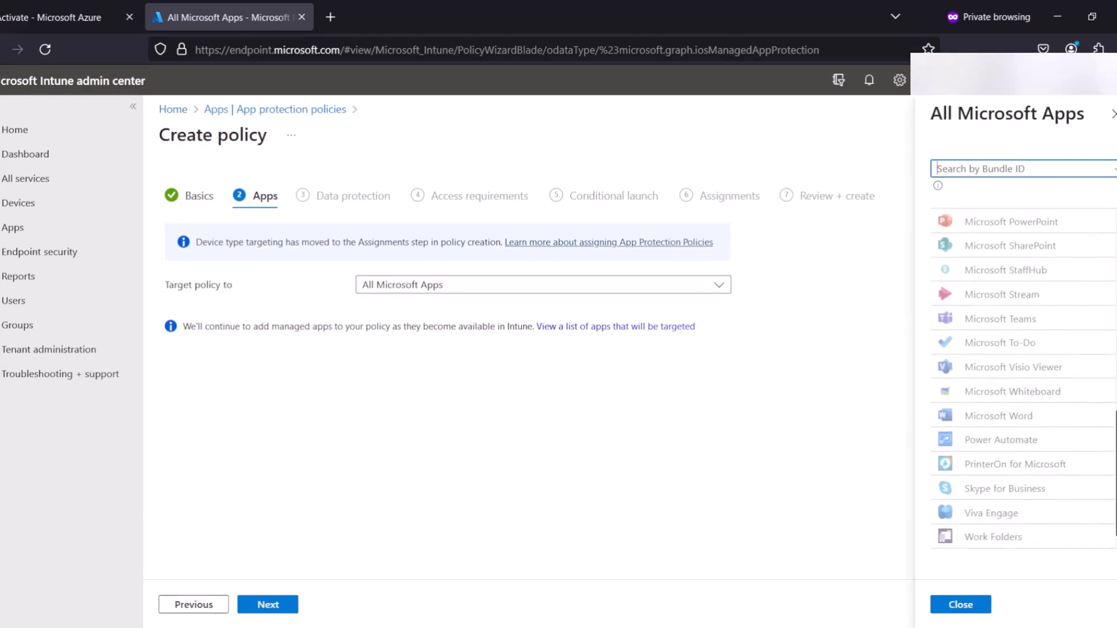
pyautogui.scroll(15, 1024, 378)
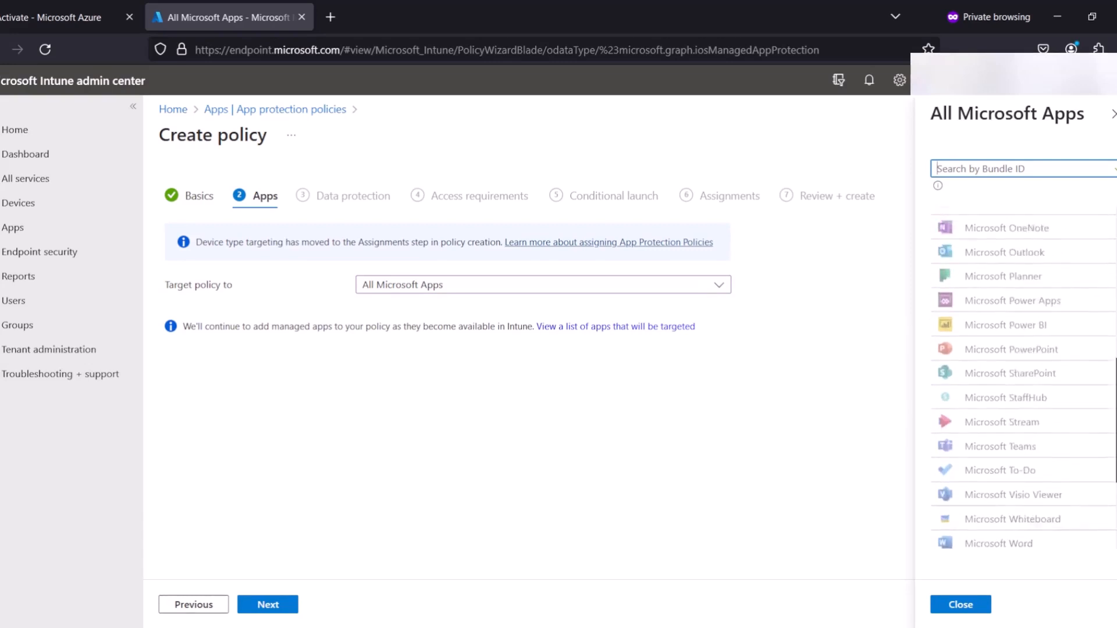
pyautogui.click(957, 606)
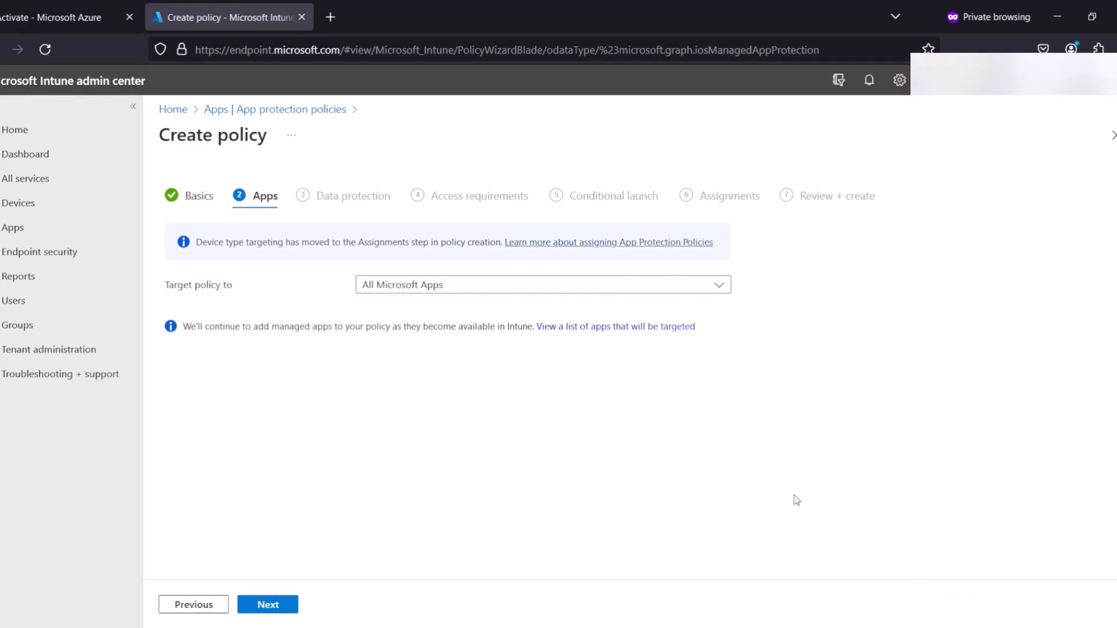
pyautogui.click(326, 602)
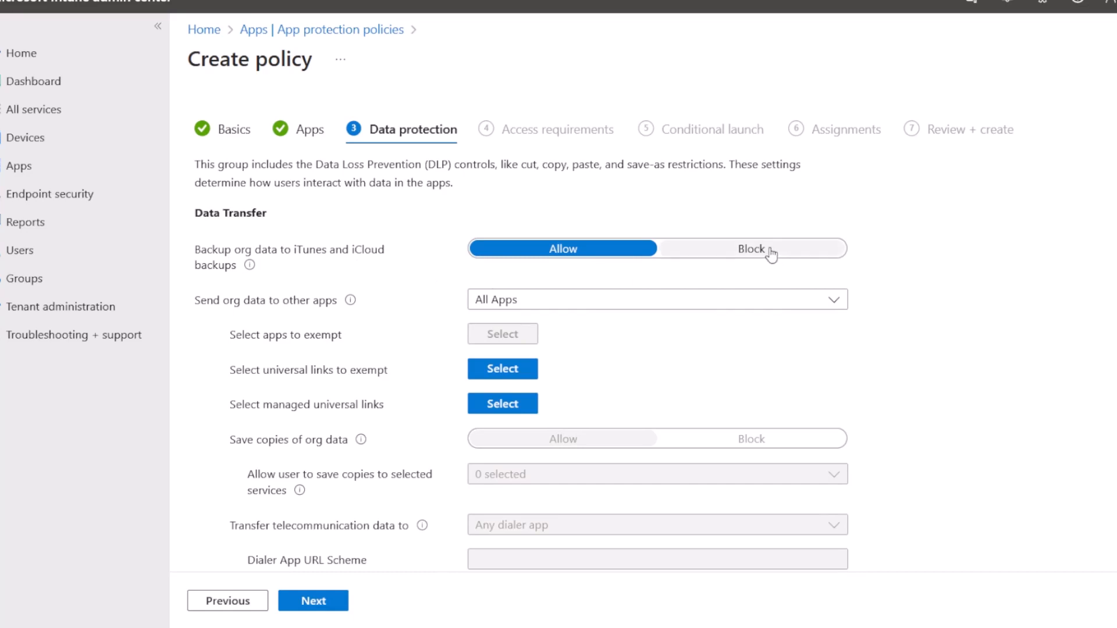
# Set Backup org data to Block and Send org data to other apps to Policy managed apps.
pyautogui.click(751, 249)
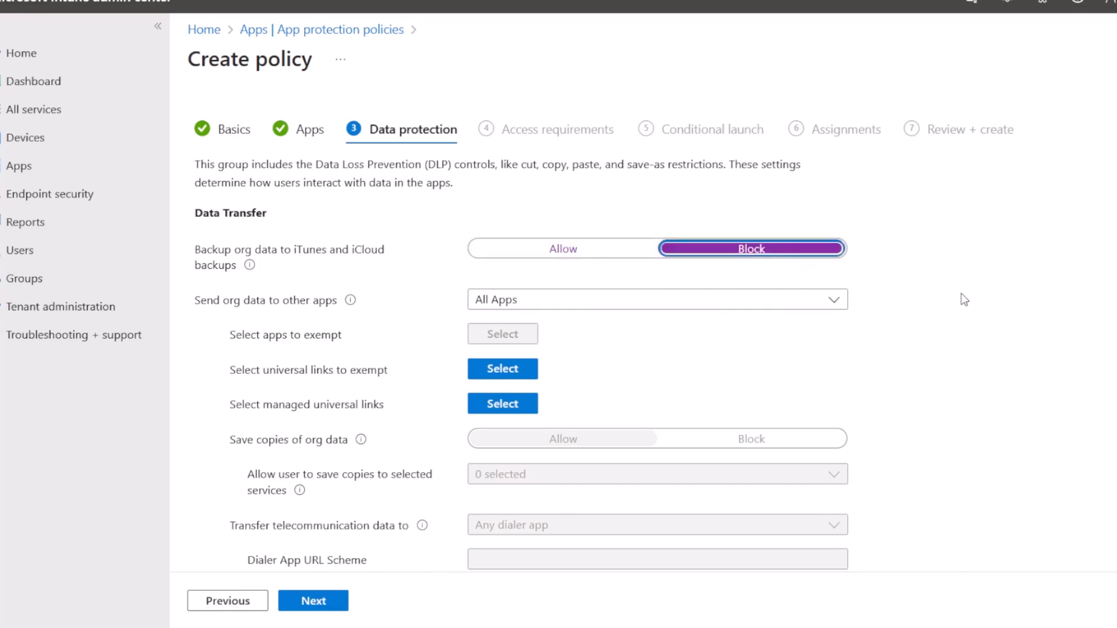
pyautogui.scroll(-3, 963, 299)
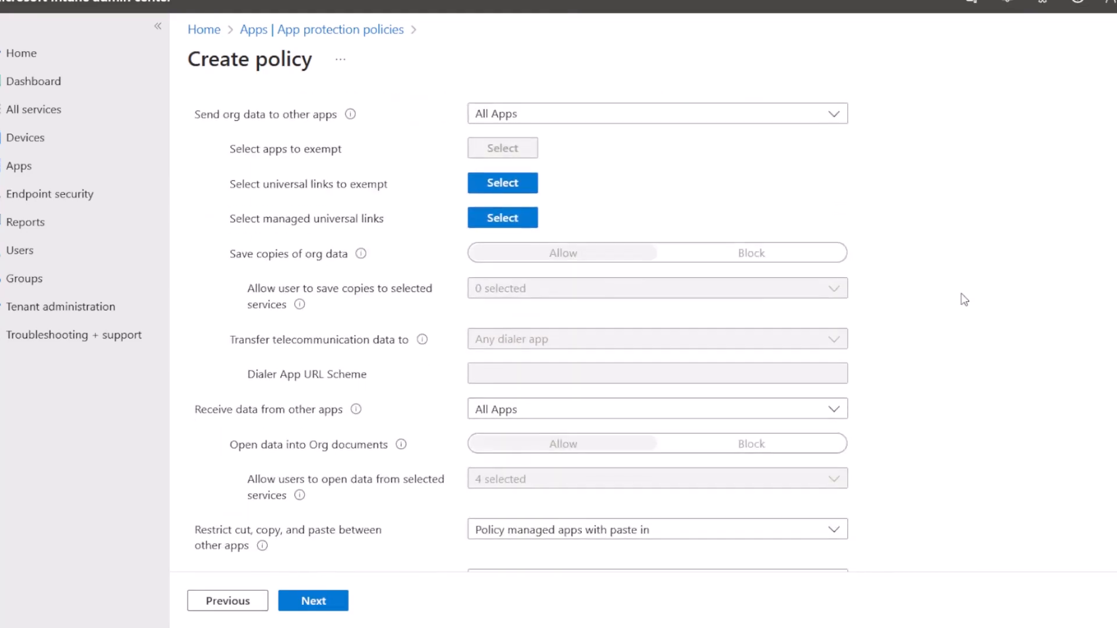
pyautogui.scroll(2, 963, 299)
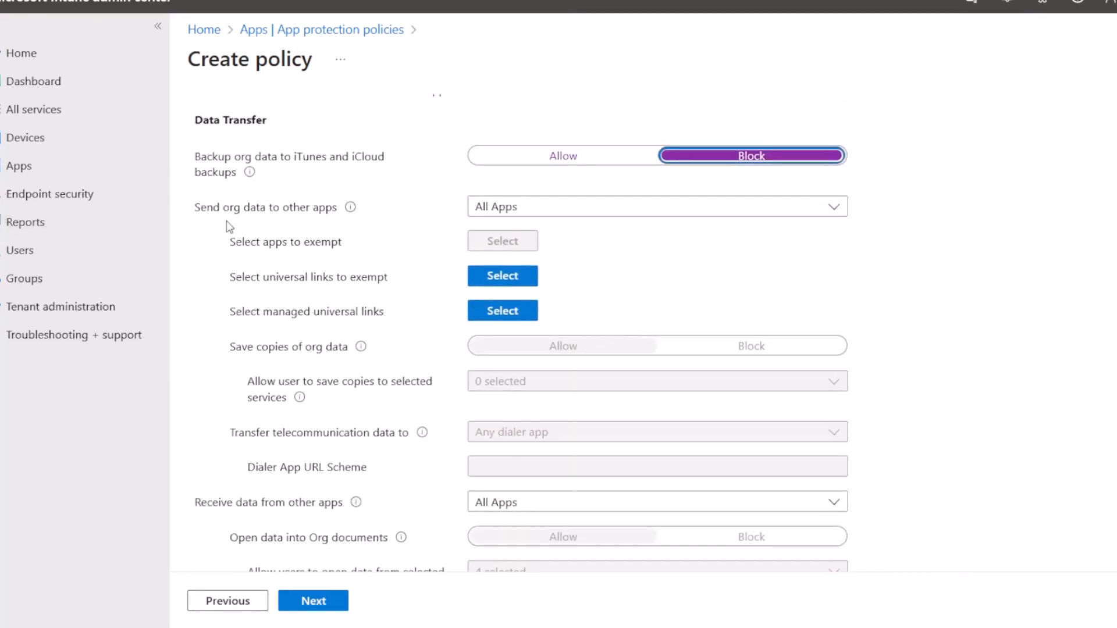
pyautogui.click(731, 214)
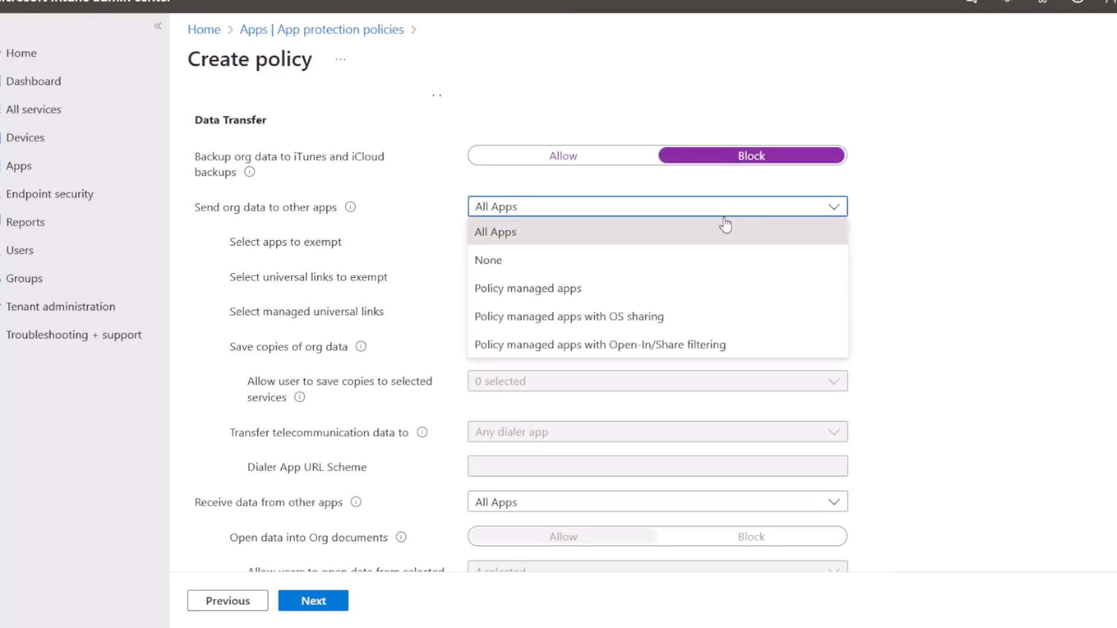
pyautogui.click(641, 294)
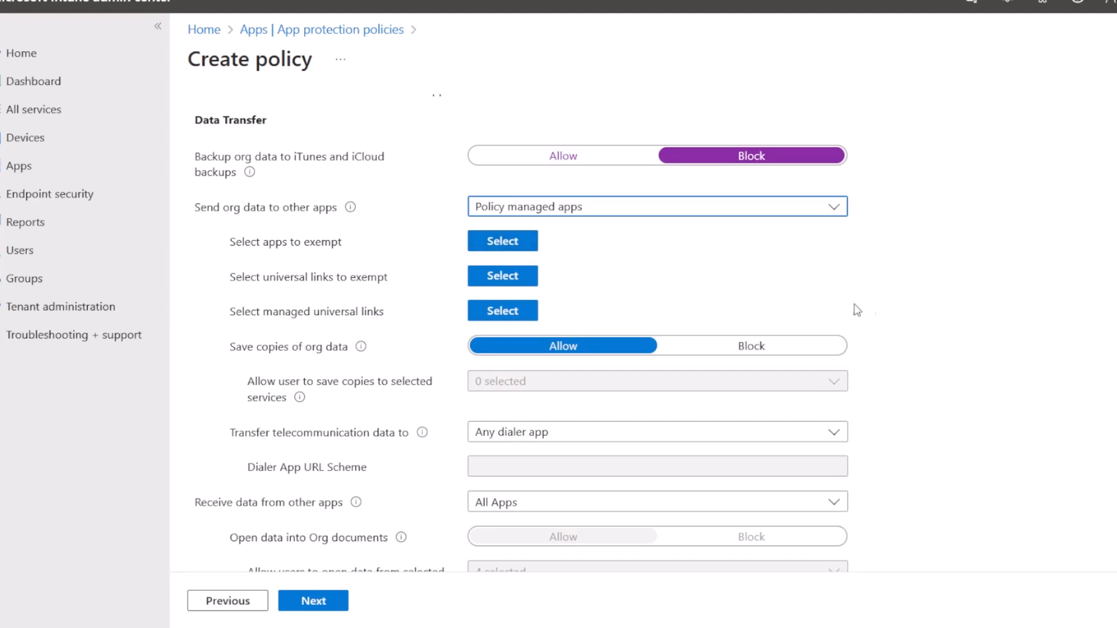
# Block saving copies of org data, allowing only SharePoint and OneDrive for Business.
pyautogui.scroll(-2, 989, 319)
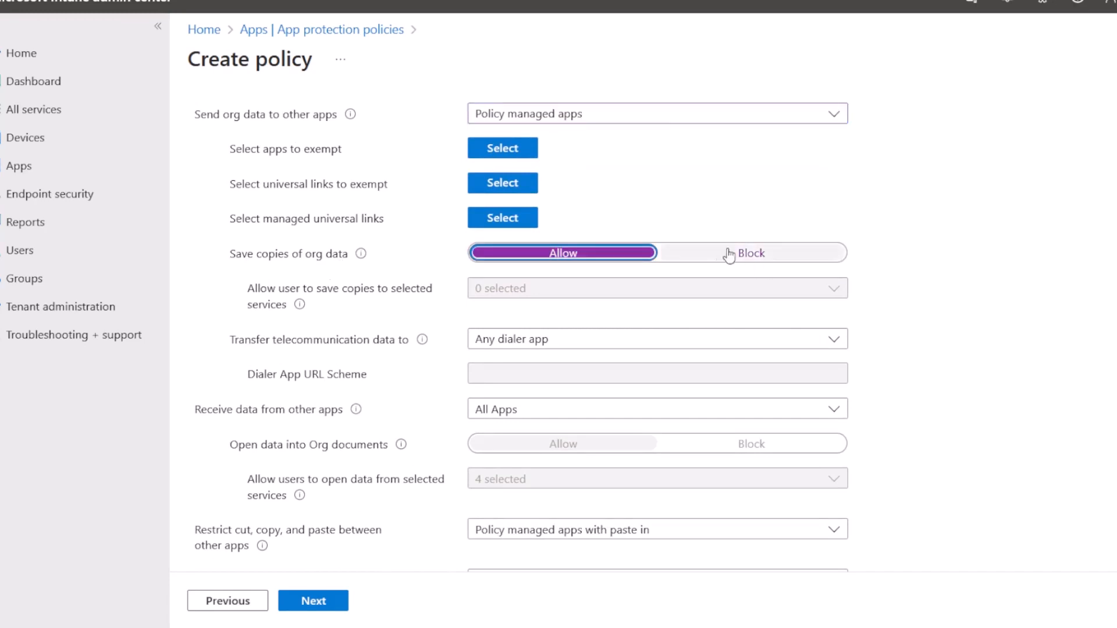
pyautogui.click(753, 255)
pyautogui.click(725, 289)
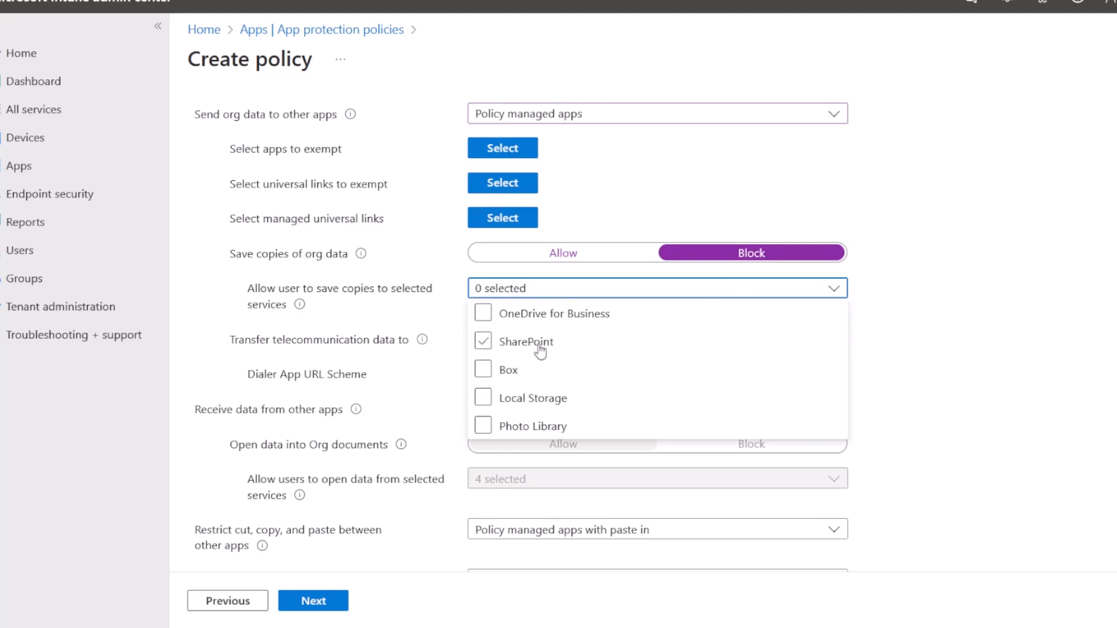
pyautogui.click(487, 345)
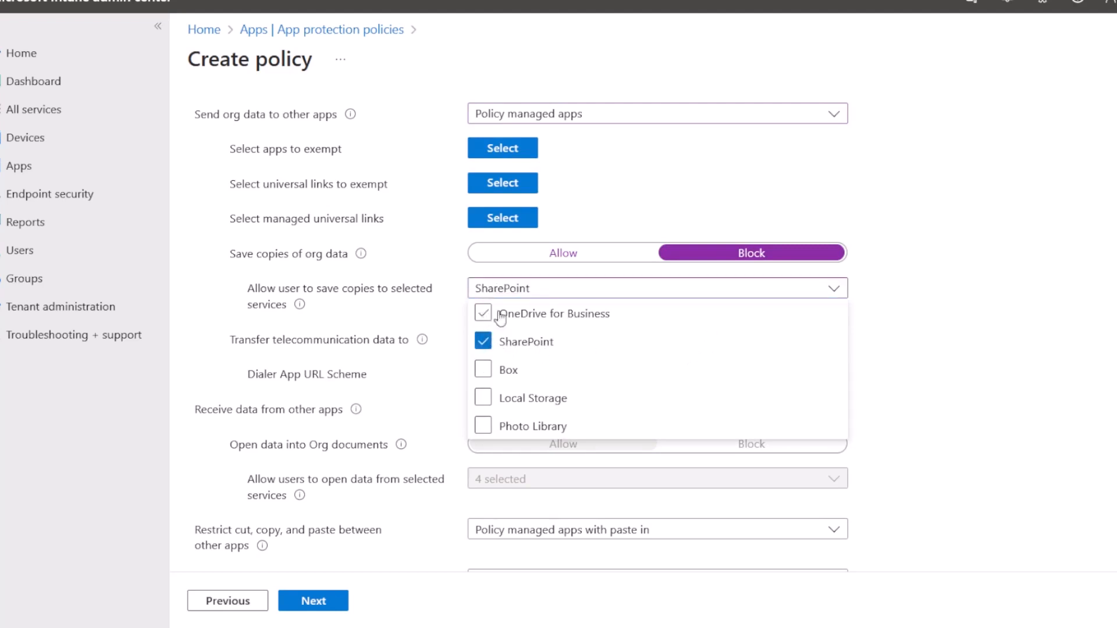
pyautogui.click(484, 314)
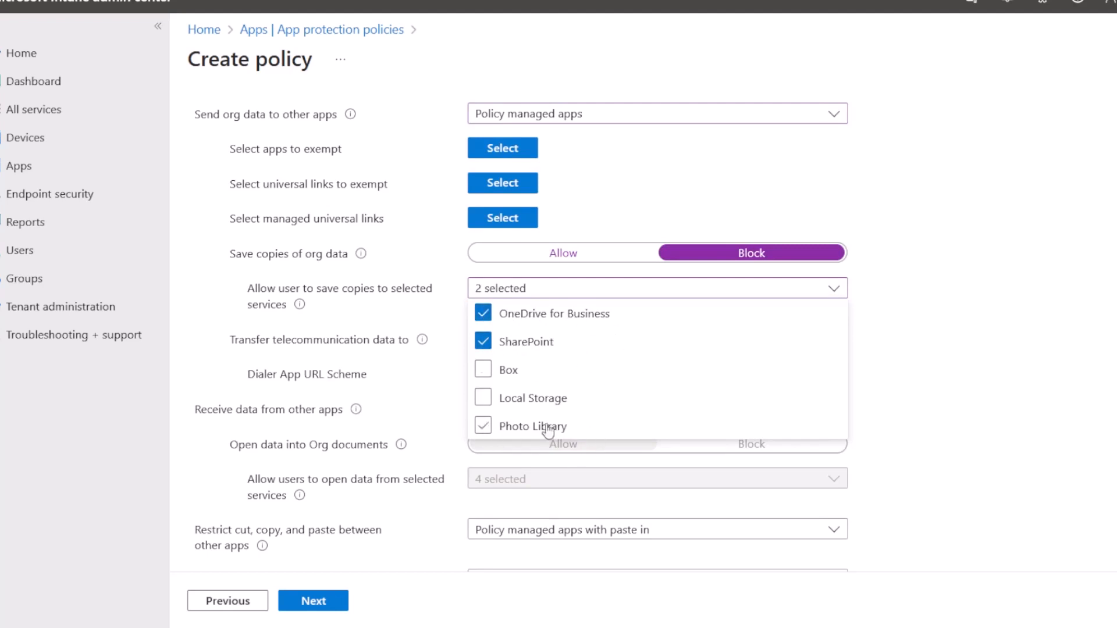
pyautogui.click(987, 335)
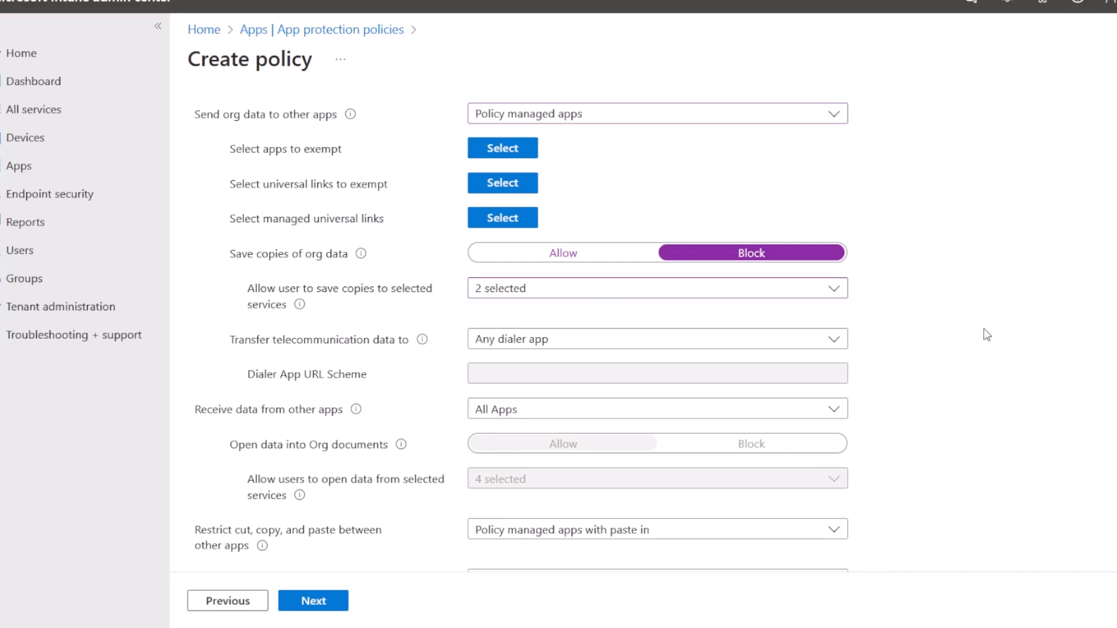
pyautogui.scroll(-2, 954, 338)
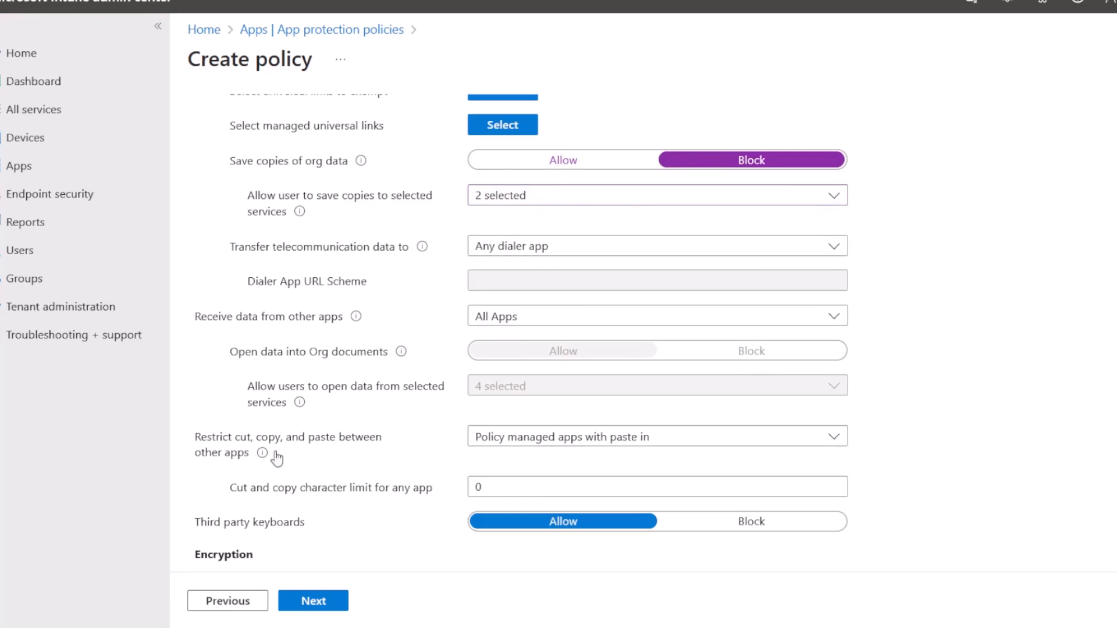
# Keep cut/copy/paste unchanged, block native app sync and printing of org data, then proceed.
pyautogui.click(723, 439)
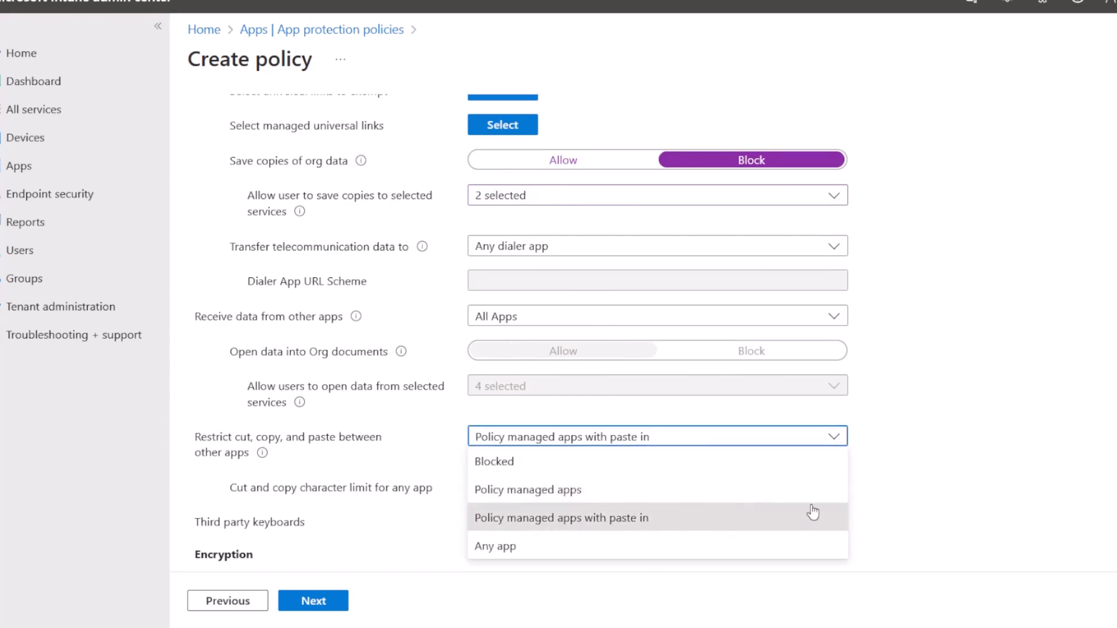
pyautogui.click(1047, 433)
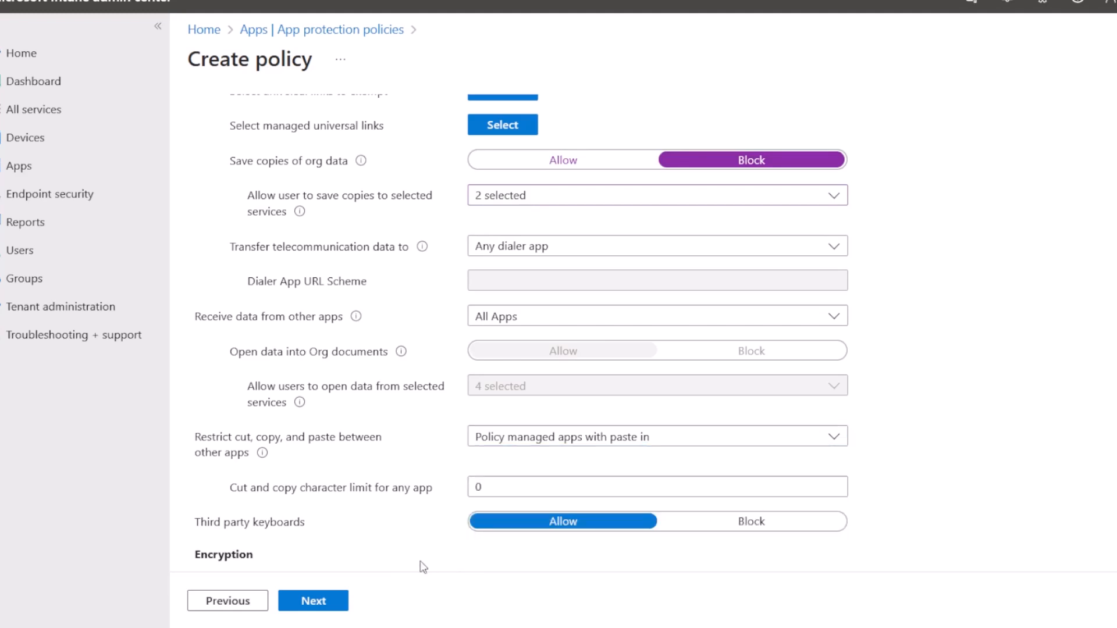
pyautogui.scroll(-5, 413, 564)
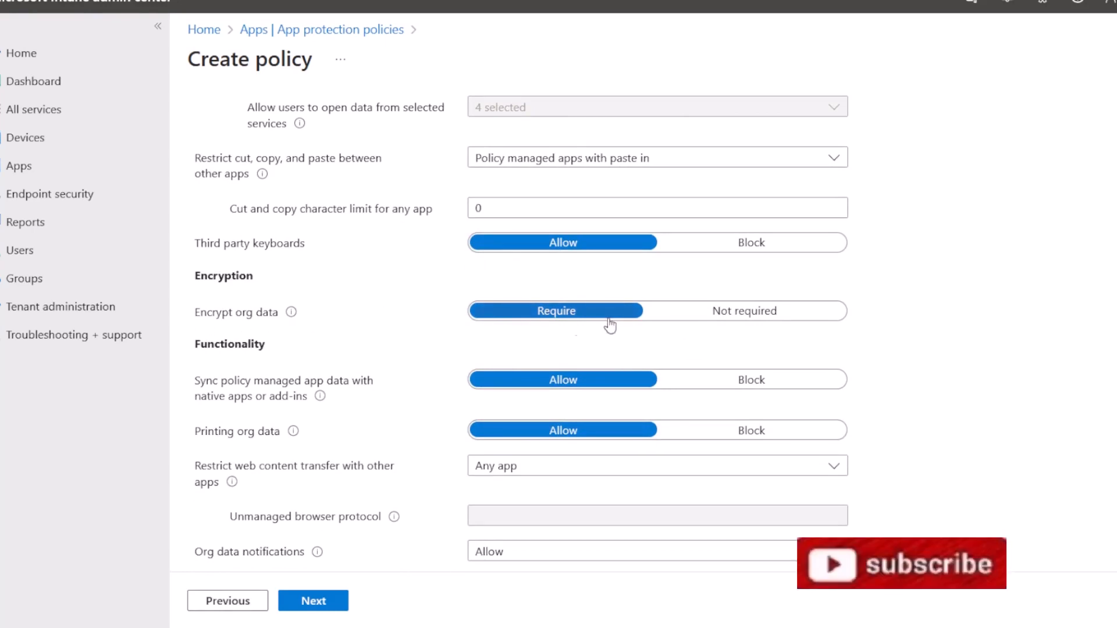
pyautogui.scroll(-1, 417, 339)
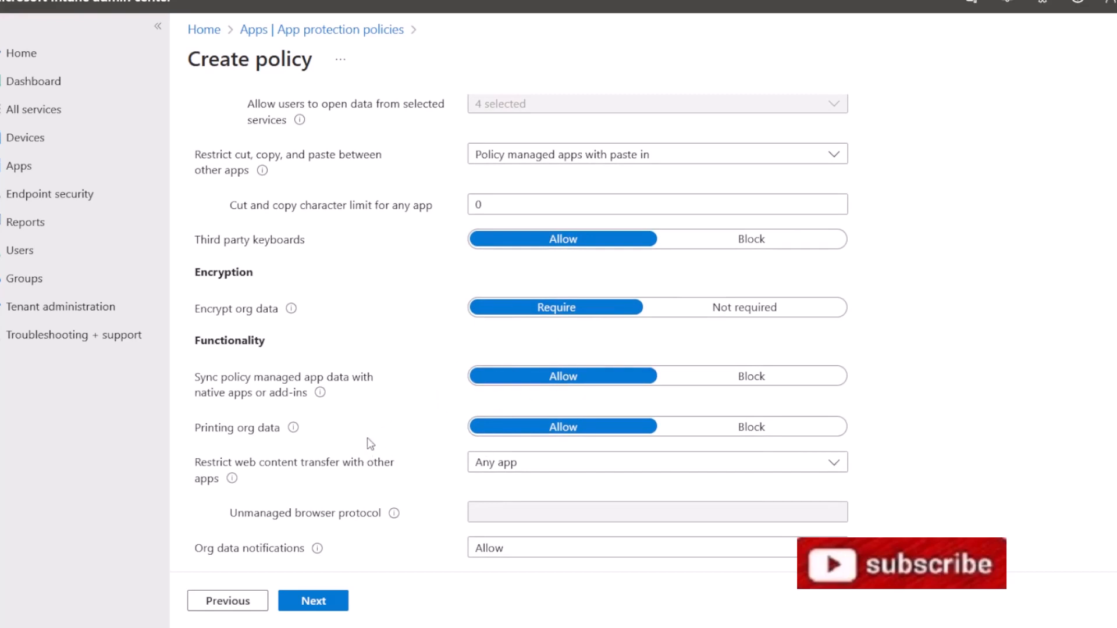
pyautogui.click(770, 377)
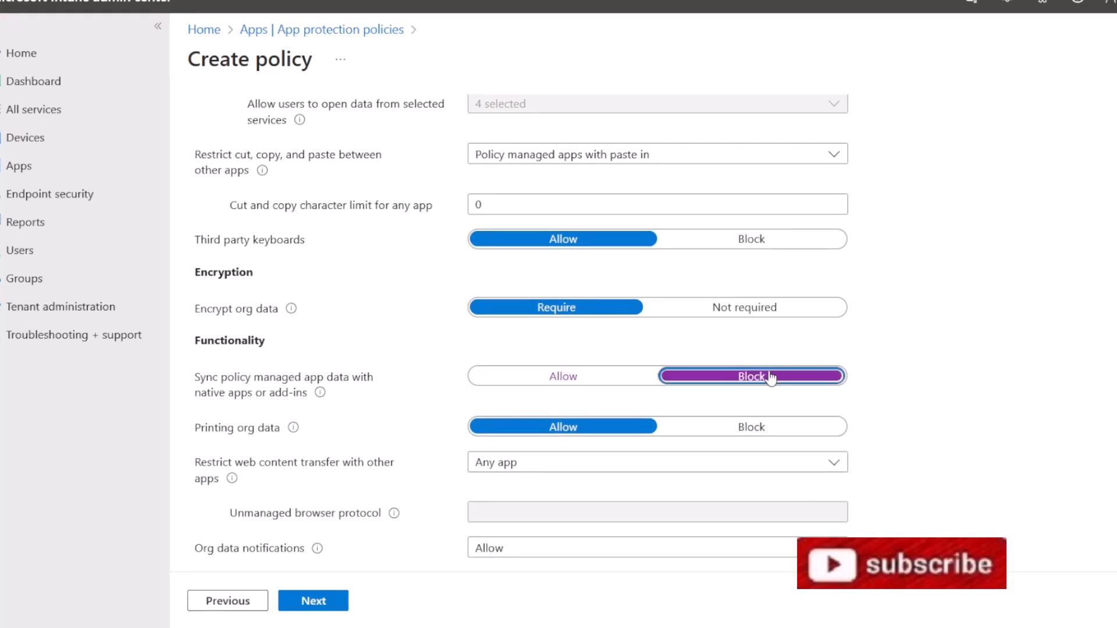
pyautogui.click(783, 428)
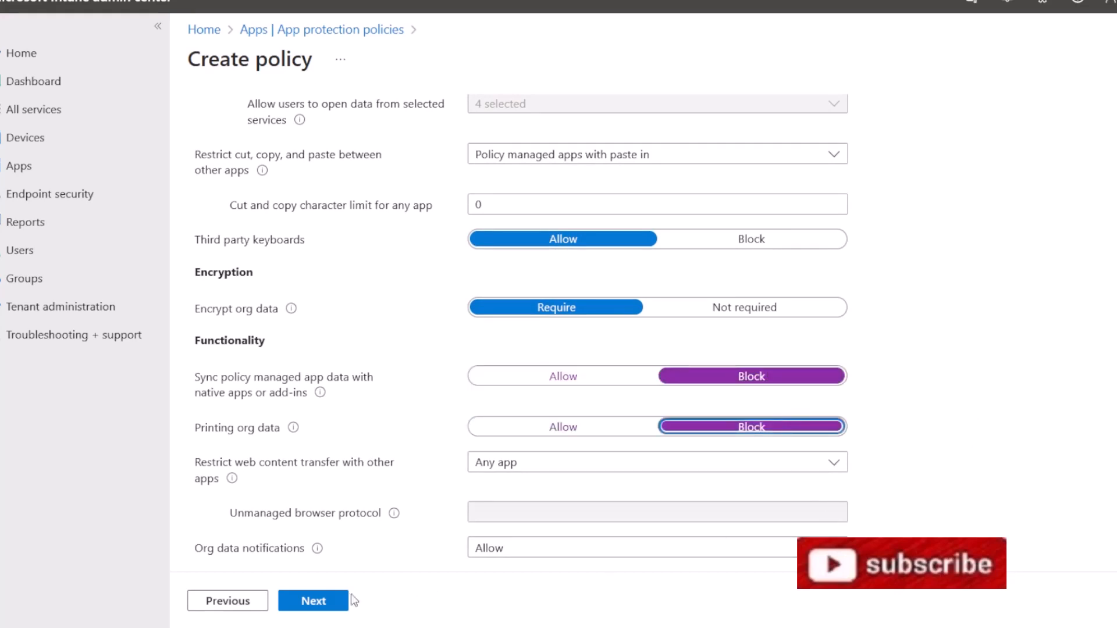
pyautogui.click(337, 608)
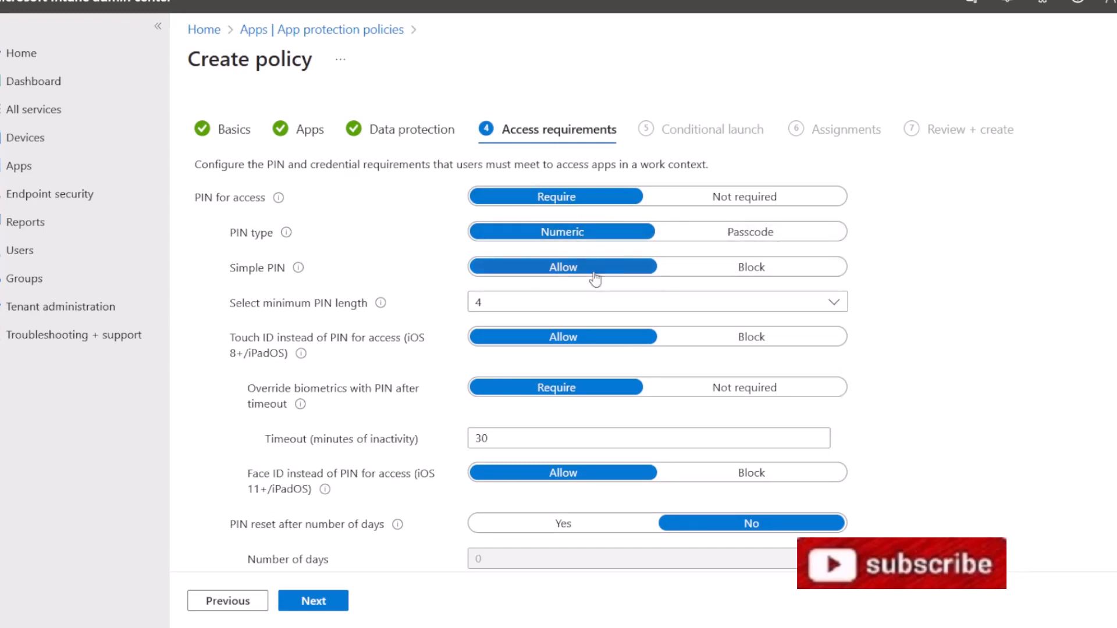
# Require a 6-digit PIN, block simple PINs, and set the biometric timeout to 60 minutes.
pyautogui.click(501, 303)
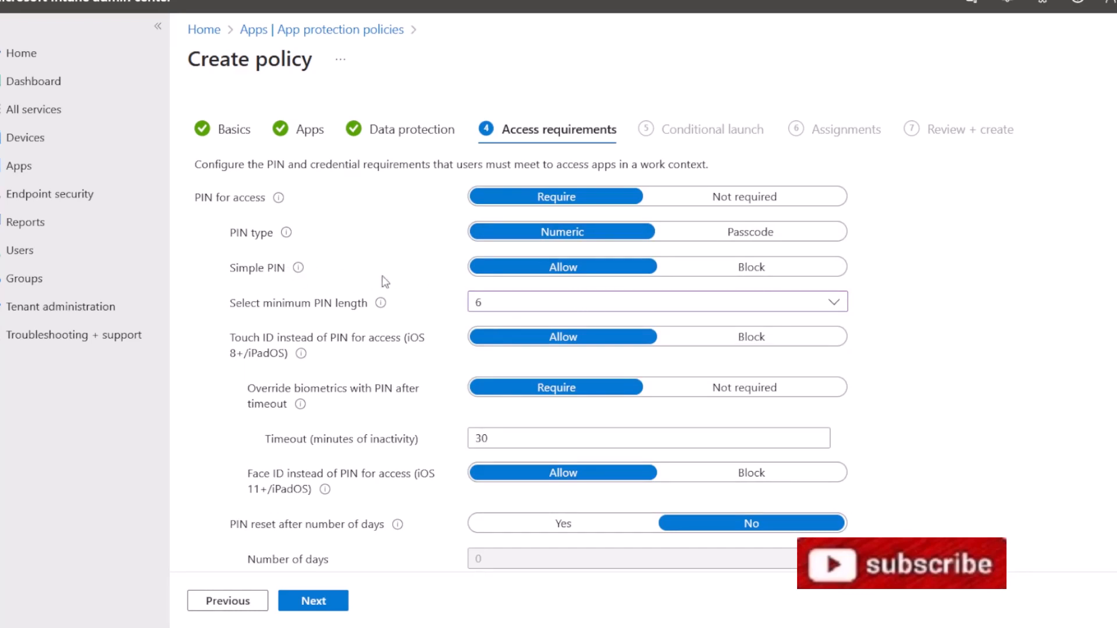
pyautogui.click(768, 267)
pyautogui.scroll(-3, 979, 333)
pyautogui.scroll(2, 979, 334)
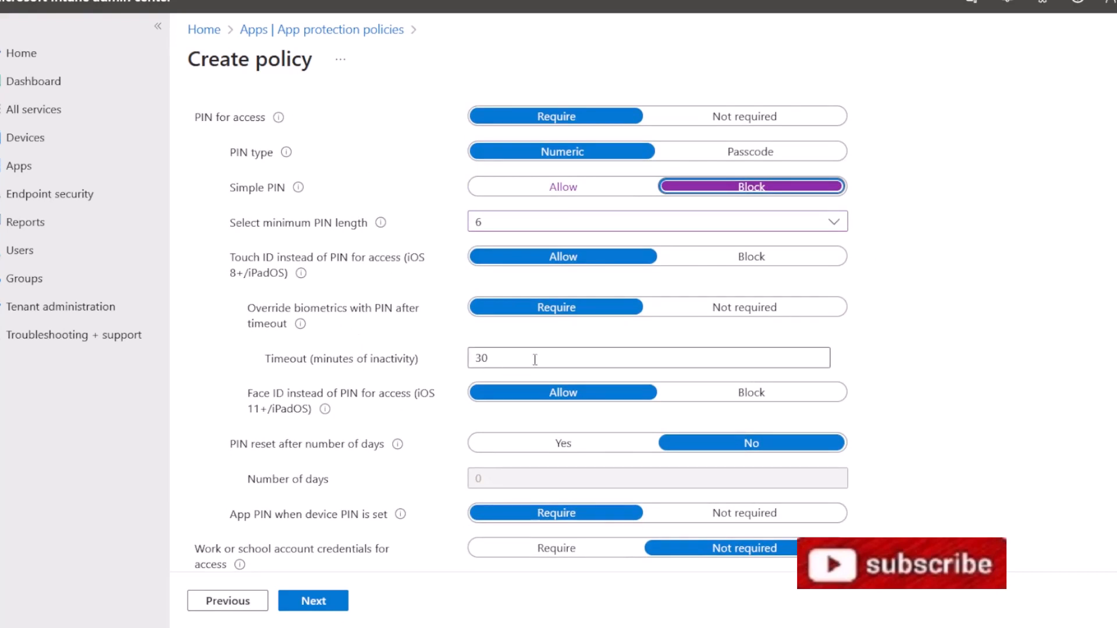
pyautogui.moveTo(534, 361); pyautogui.dragTo(406, 359)
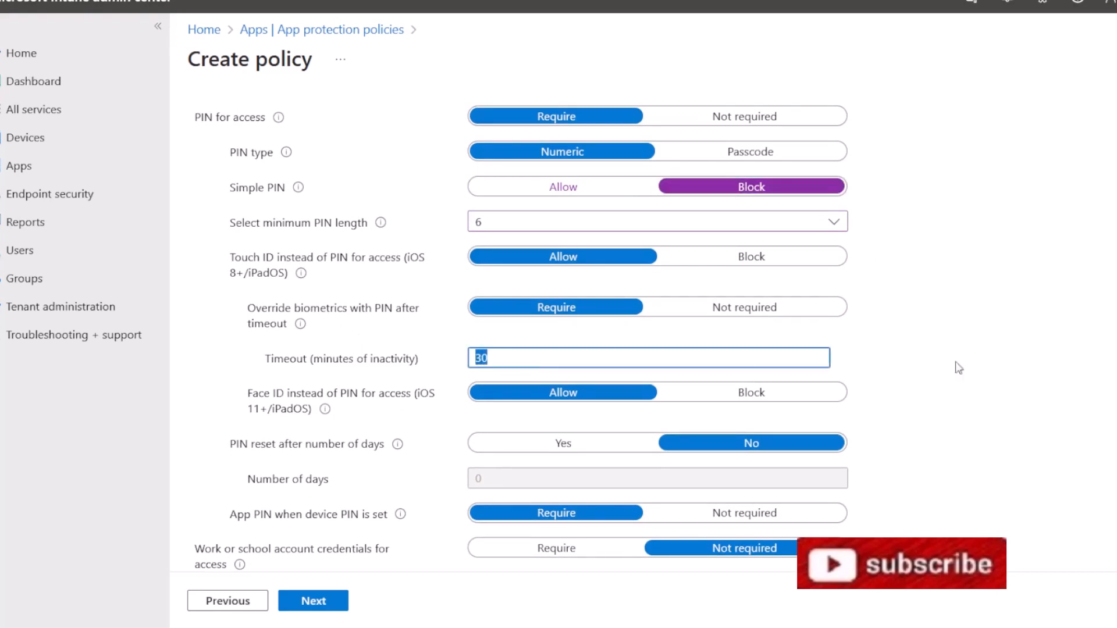
pyautogui.write('60')
pyautogui.click(1021, 363)
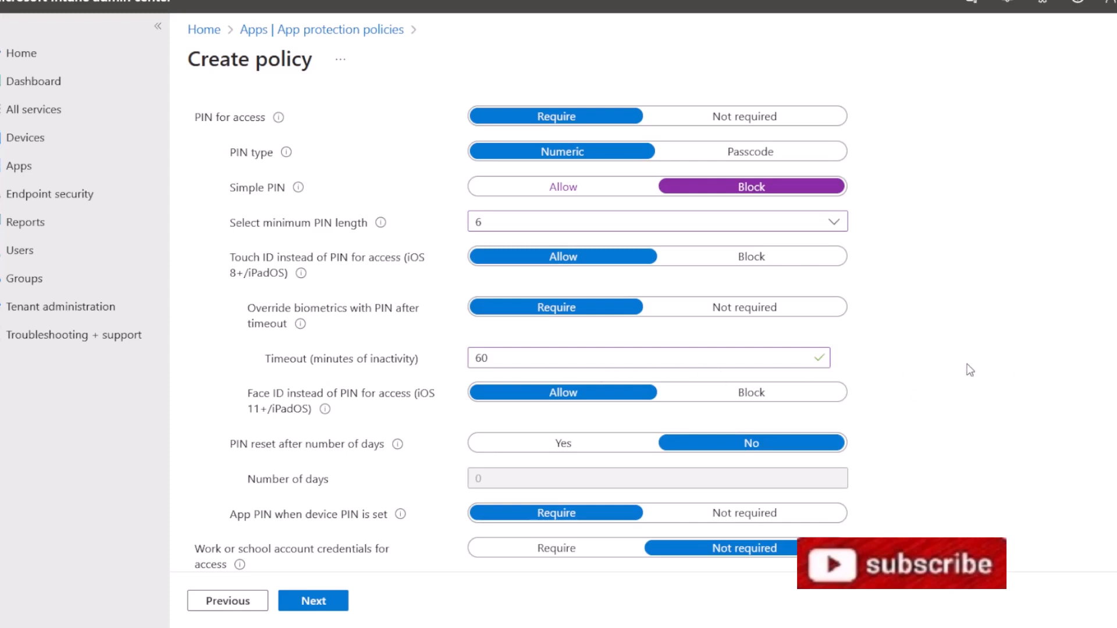
pyautogui.scroll(-2, 969, 370)
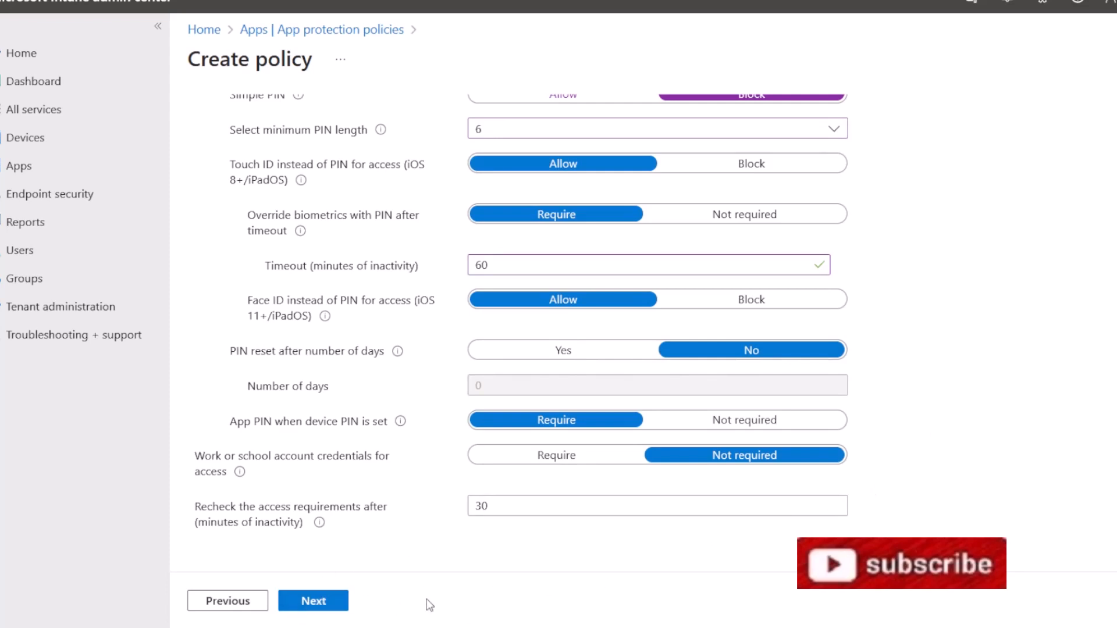
pyautogui.click(325, 603)
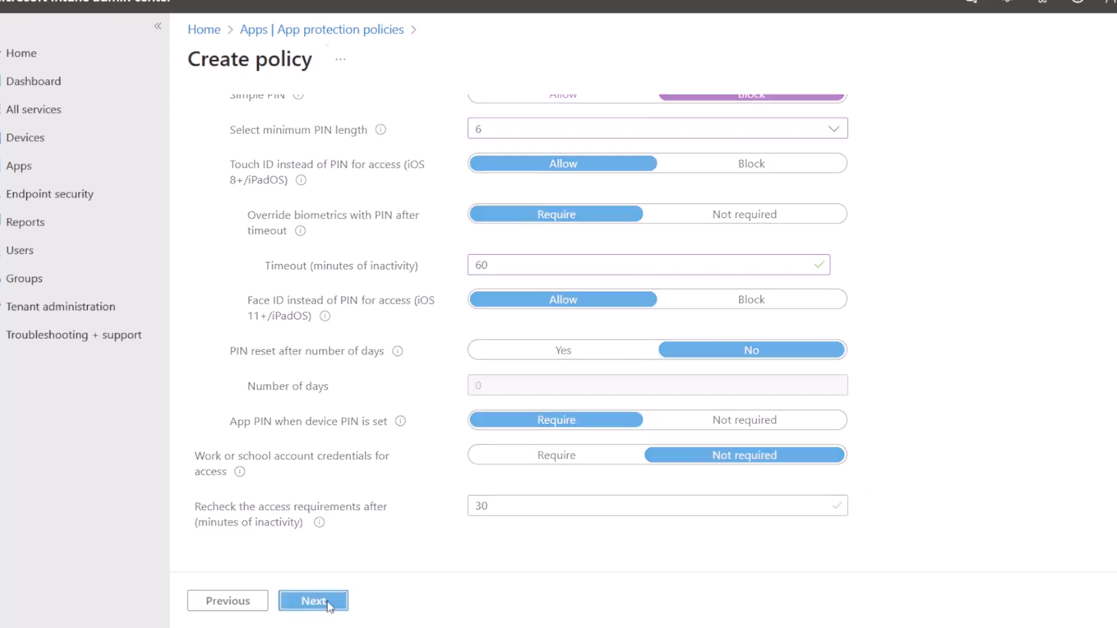
# Leave the conditional launch rules, including the 90-day wipe, at their defaults and advance.
pyautogui.scroll(-1, 931, 344)
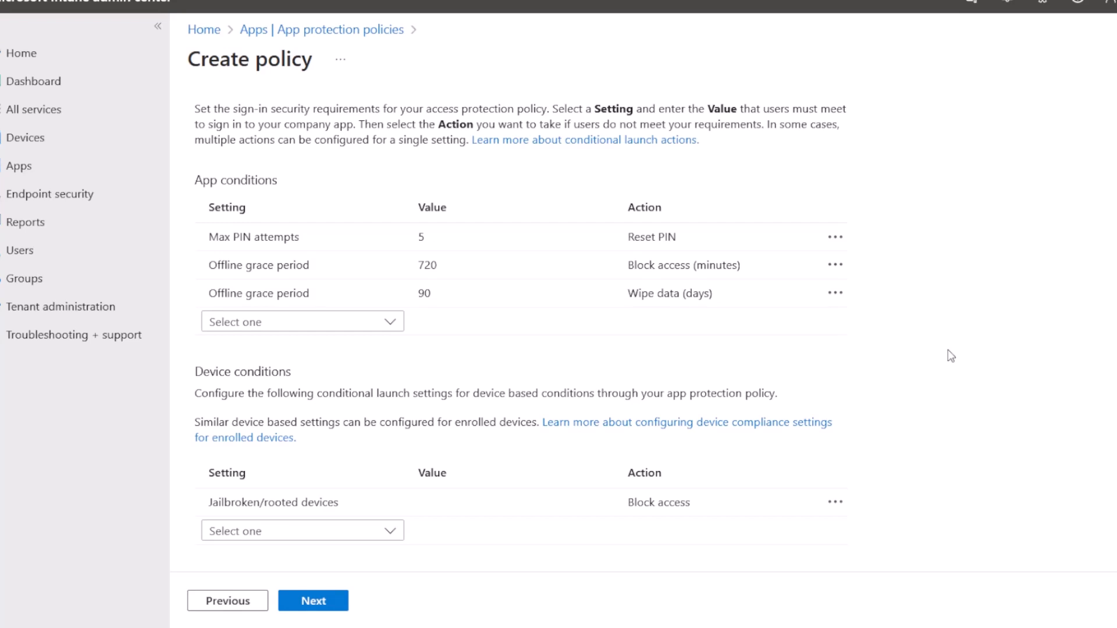
pyautogui.click(439, 298)
pyautogui.click(913, 340)
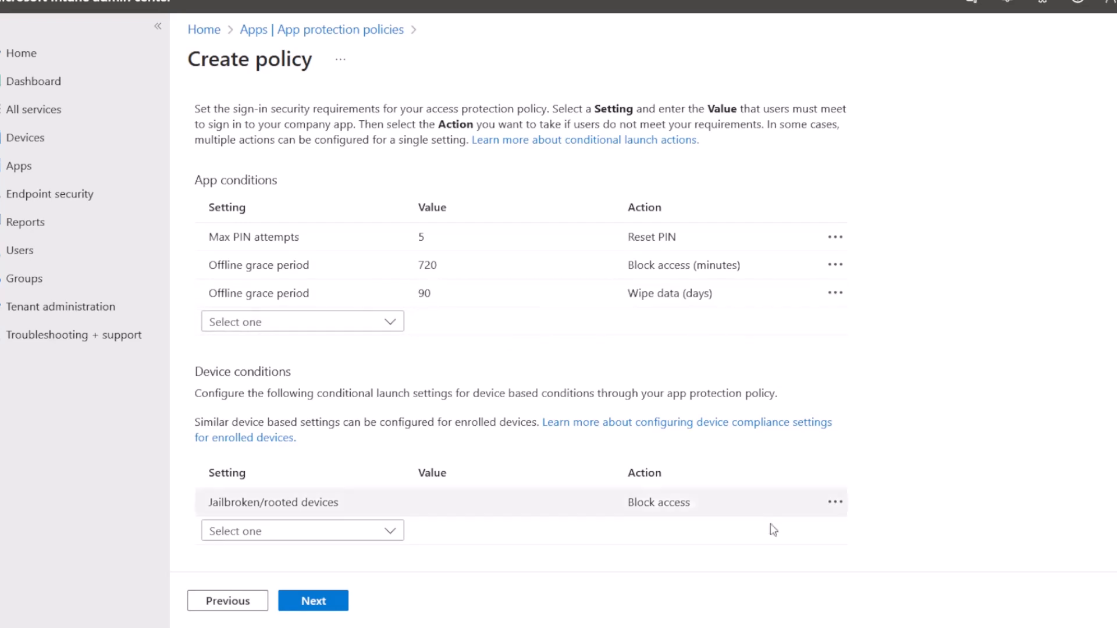
pyautogui.click(318, 605)
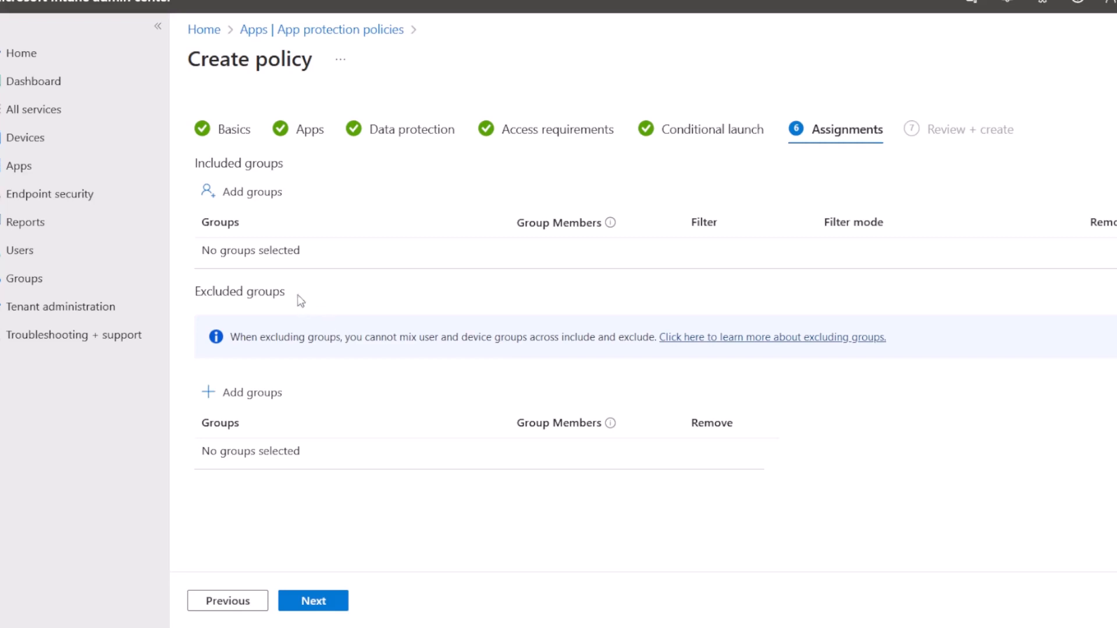
# Include the MFA Enabled group in the policy assignments and advance to review.
pyautogui.click(251, 196)
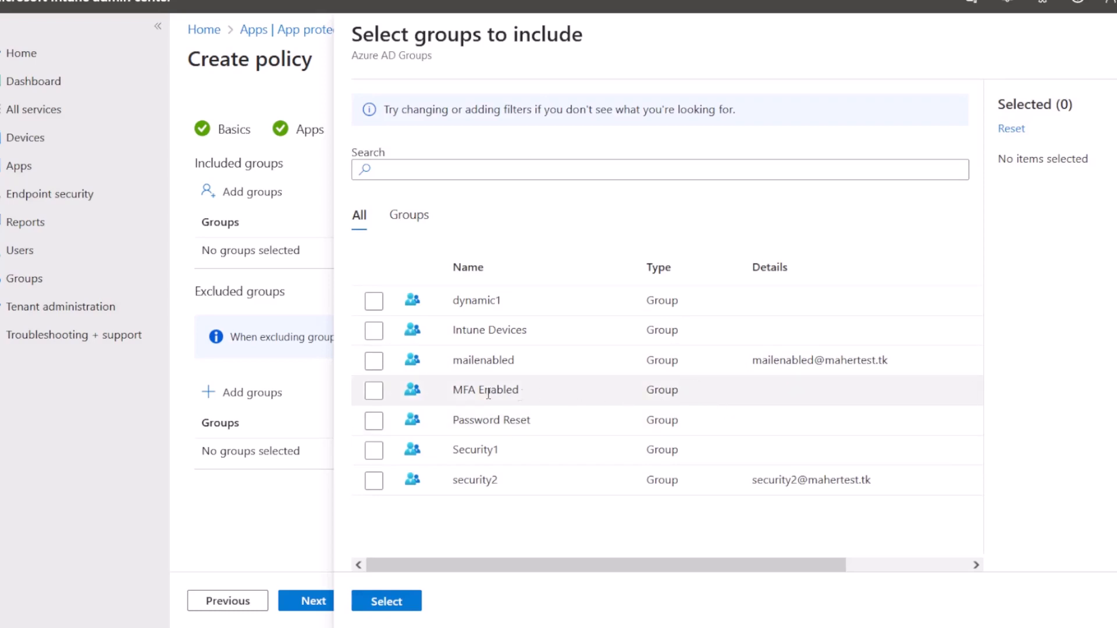
pyautogui.click(374, 390)
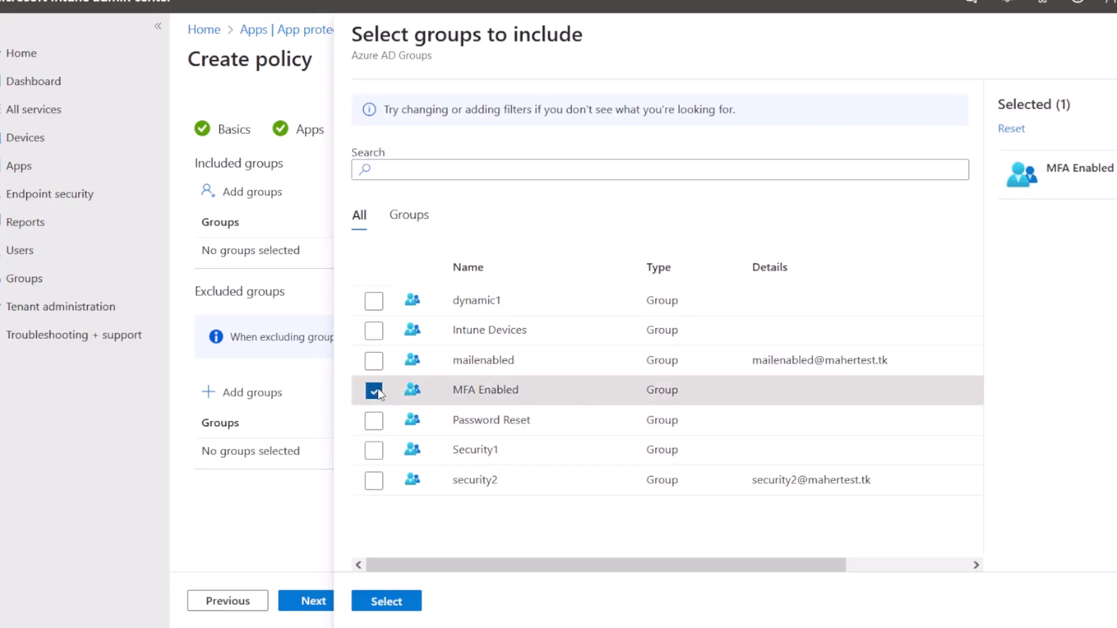
pyautogui.click(386, 602)
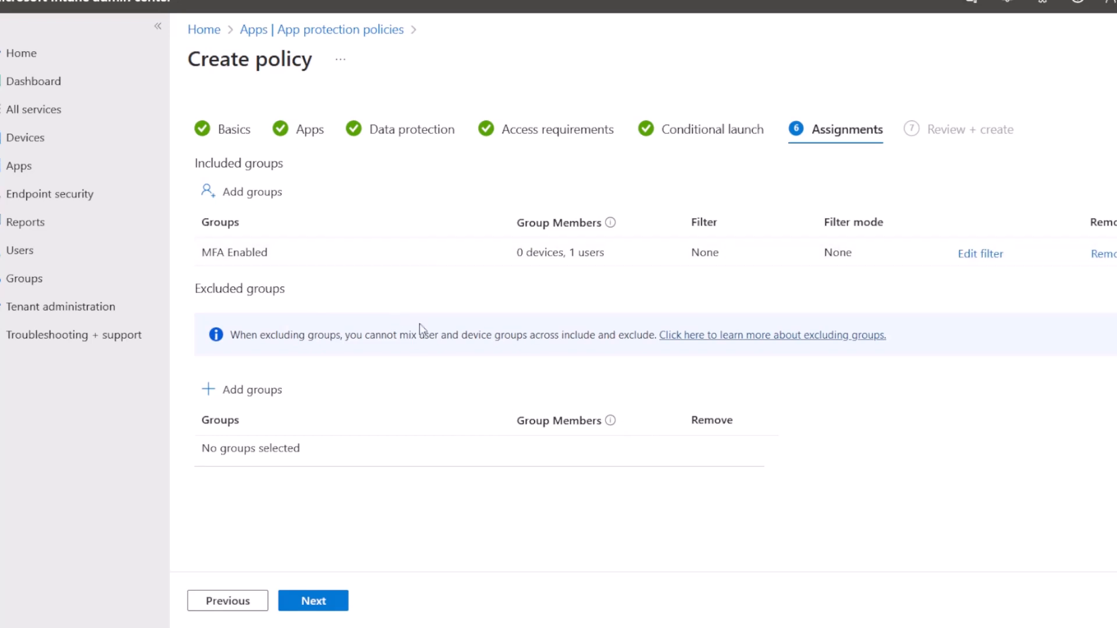
pyautogui.click(342, 611)
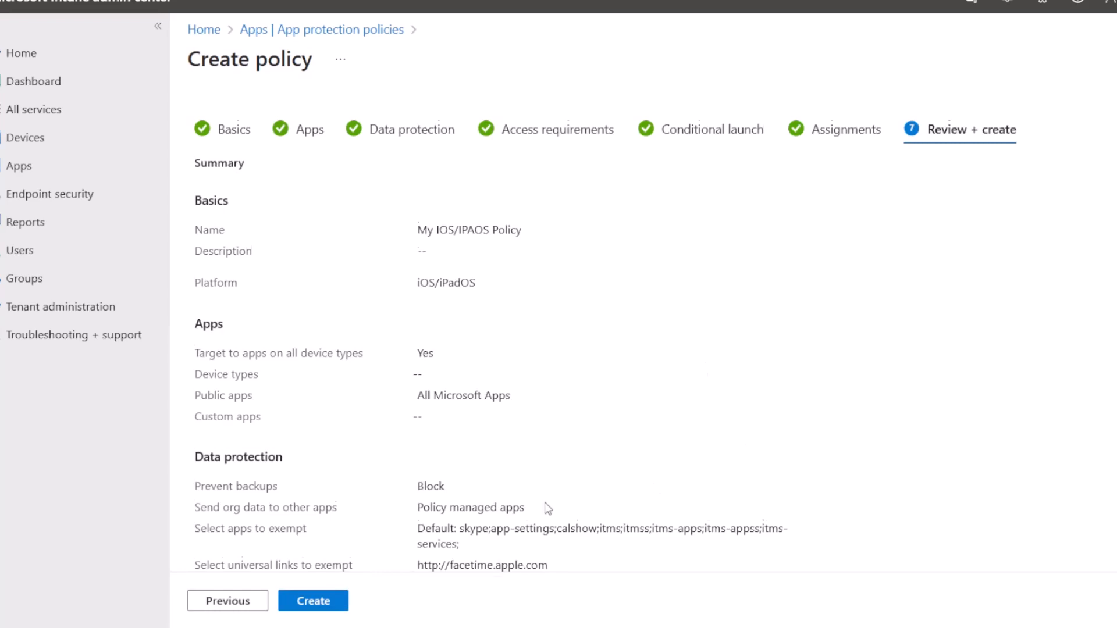
# Review the summary and create My IOS/IPAOS Policy.
pyautogui.scroll(-12, 546, 505)
pyautogui.scroll(-15, 623, 465)
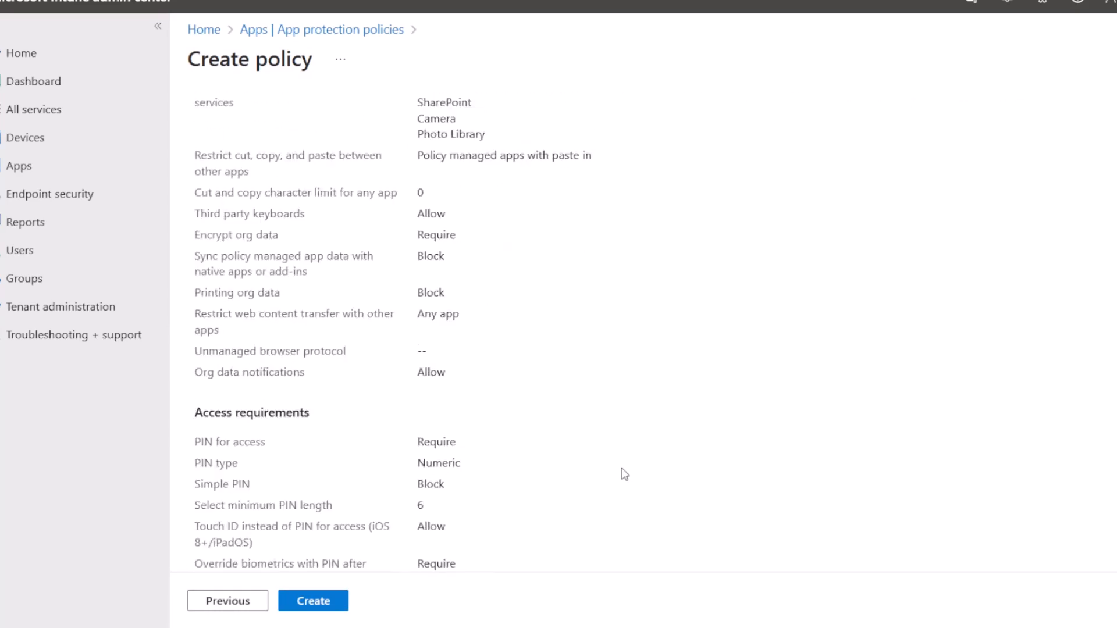
pyautogui.click(330, 597)
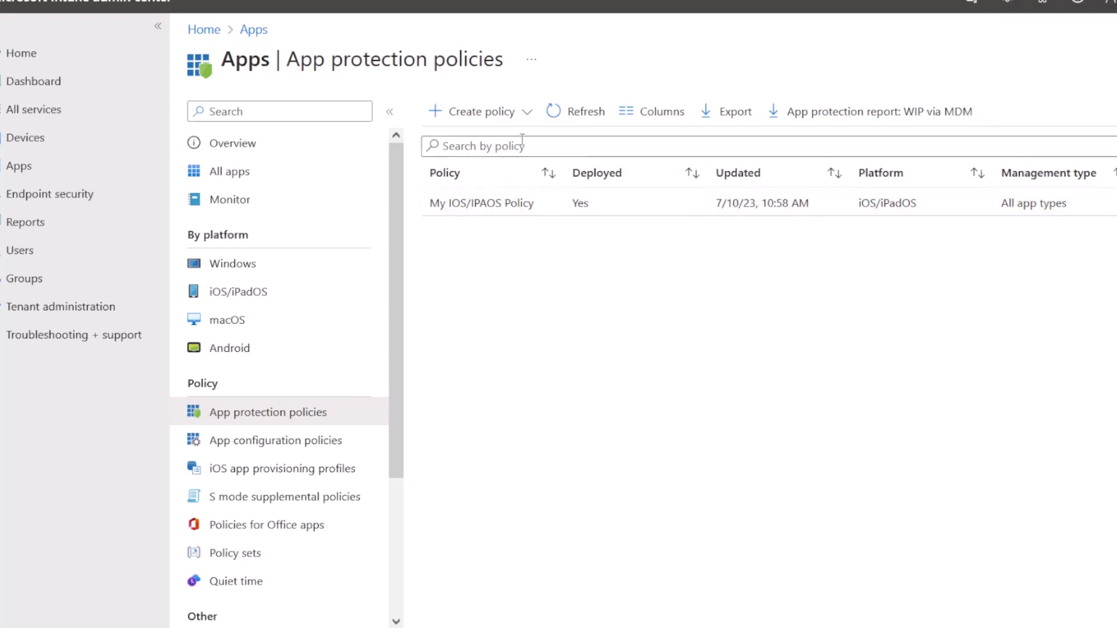
# Confirm My IOS/IPAOS Policy is listed as deployed for iOS/iPadOS, dismissing the platform choices.
pyautogui.click(526, 112)
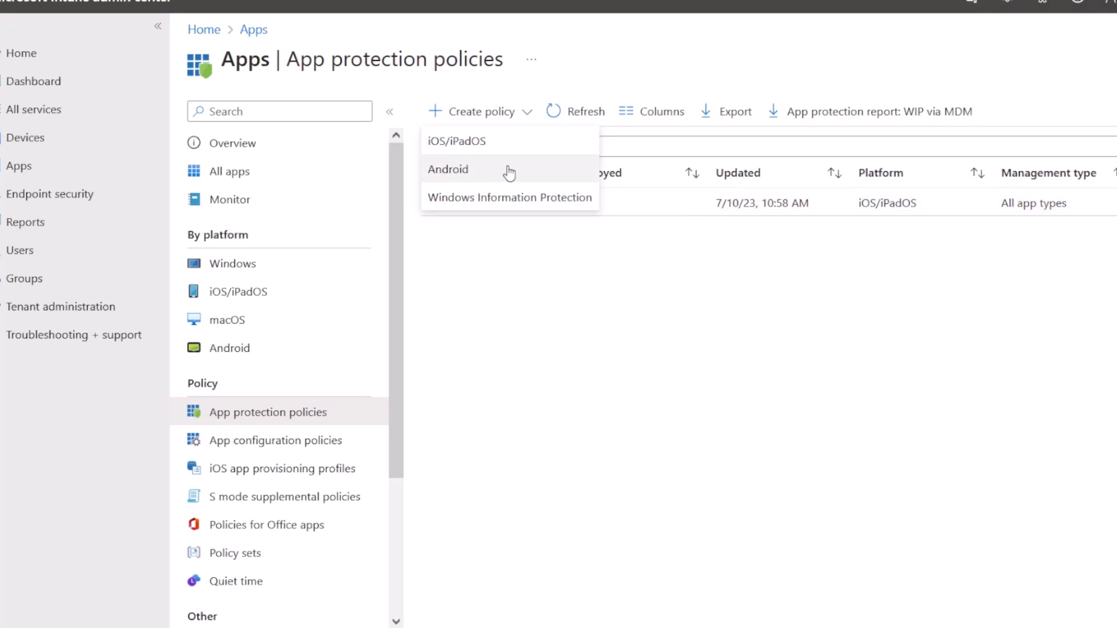
pyautogui.click(596, 332)
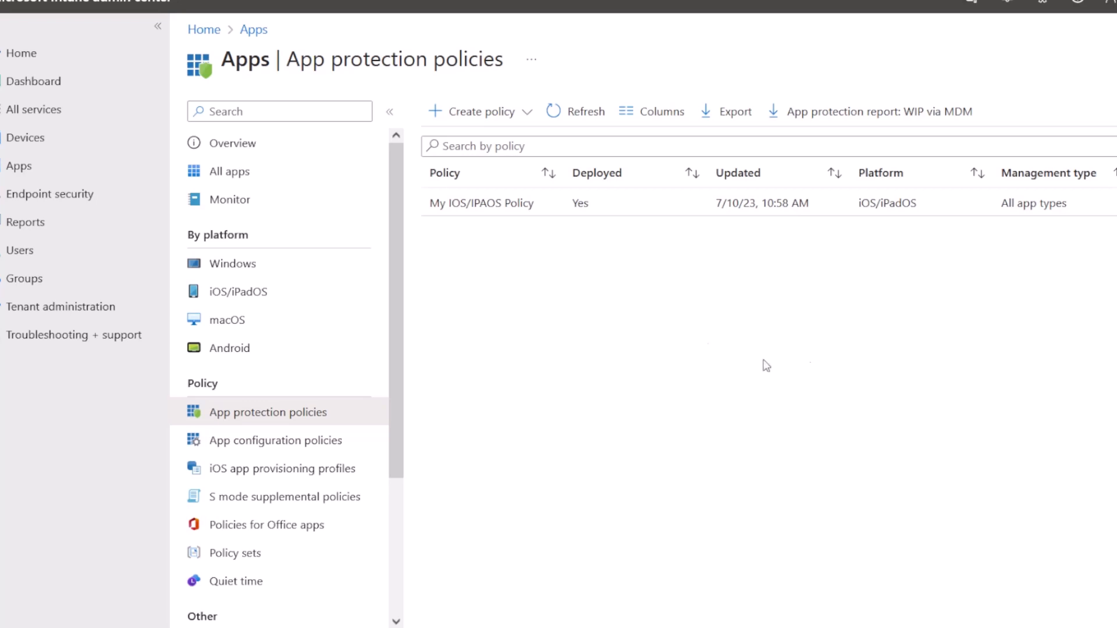
# Under Endpoint security > Conditional access, begin a new policy named 'Intune Require App Protection Policy'.
pyautogui.click(43, 200)
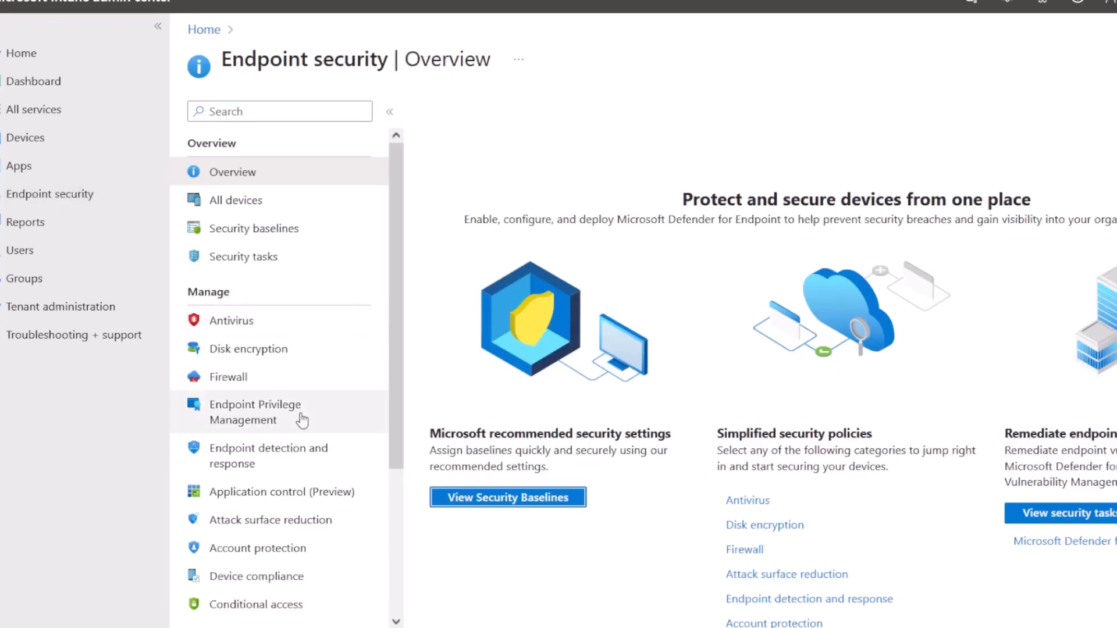
pyautogui.scroll(-1, 320, 501)
pyautogui.scroll(-2, 316, 517)
pyautogui.click(263, 419)
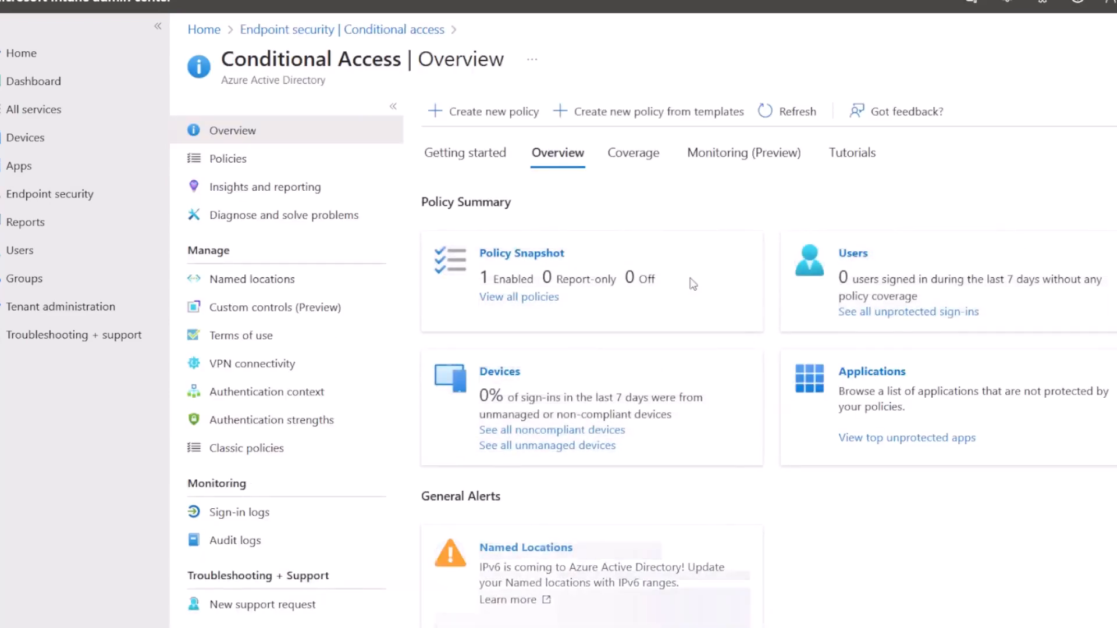
pyautogui.click(488, 122)
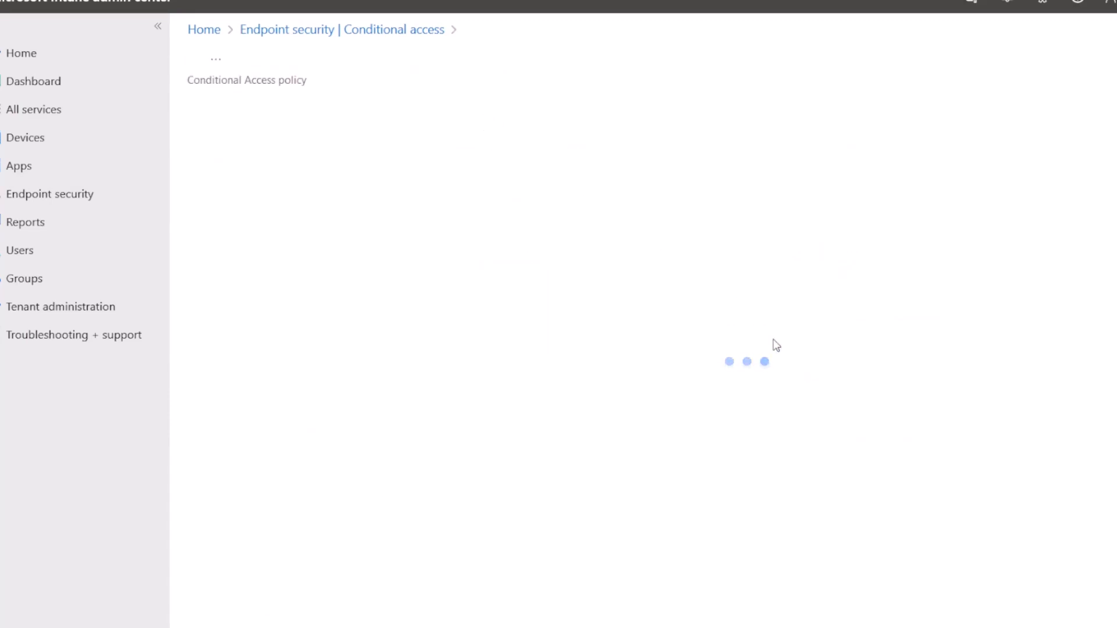
pyautogui.click(315, 223)
pyautogui.write('Intune Require App Protection Policy')
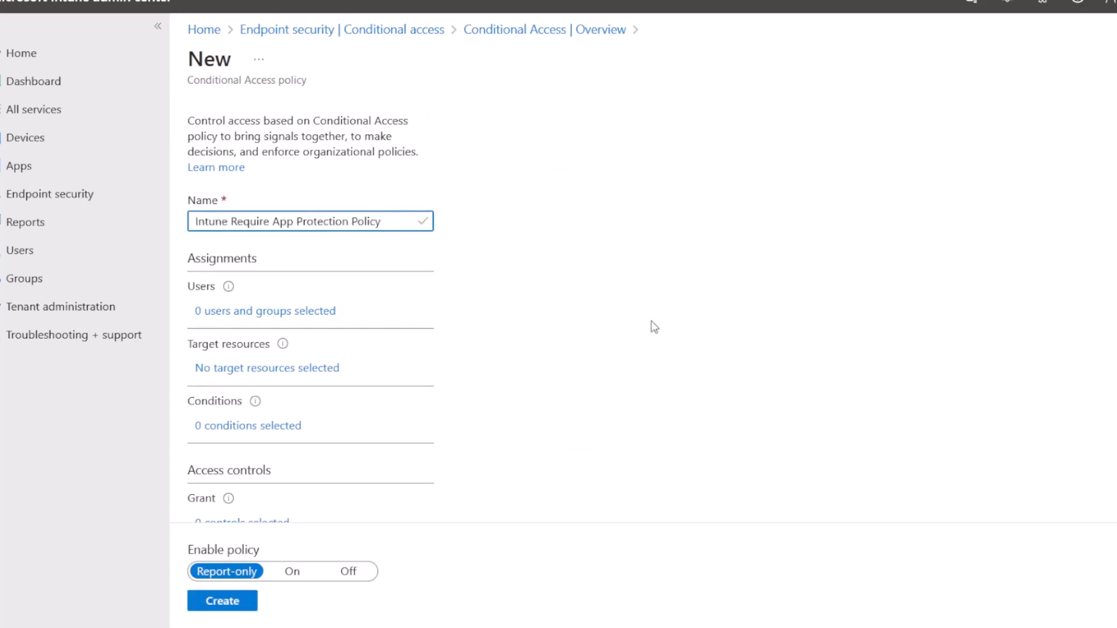
# Include the MFA Enabled group, found by searching 'mfa', as the policy's users.
pyautogui.click(272, 314)
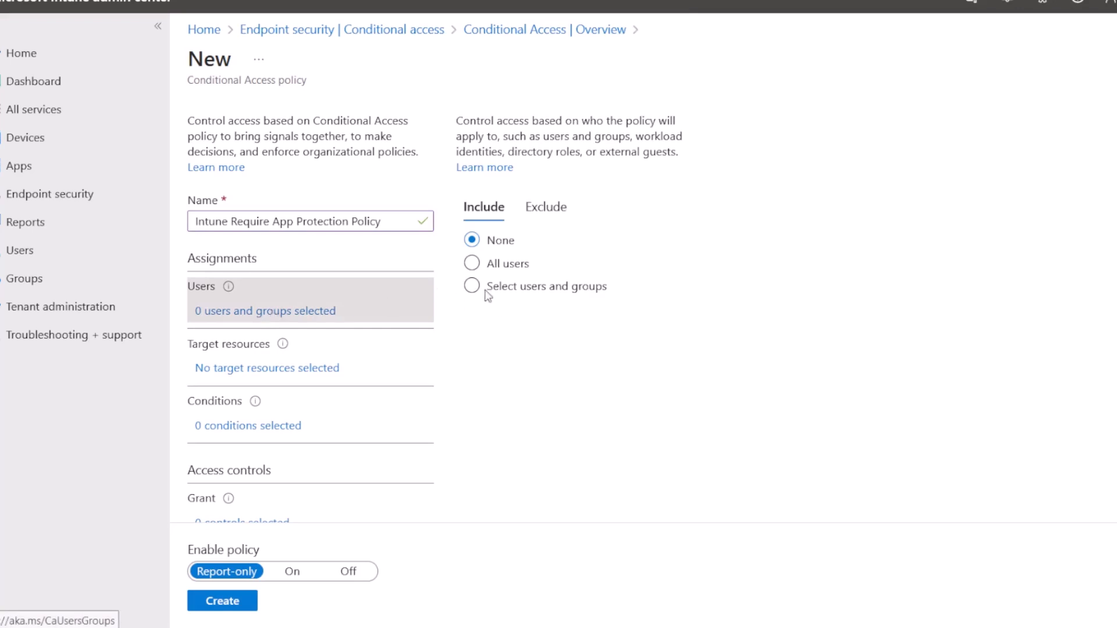
pyautogui.click(514, 289)
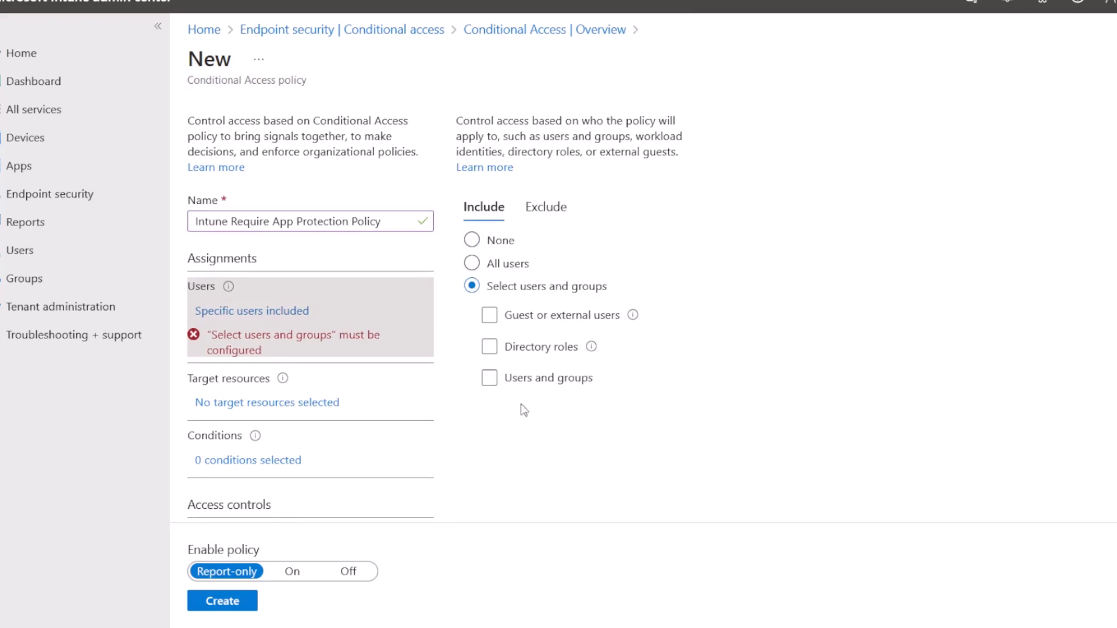
pyautogui.click(520, 382)
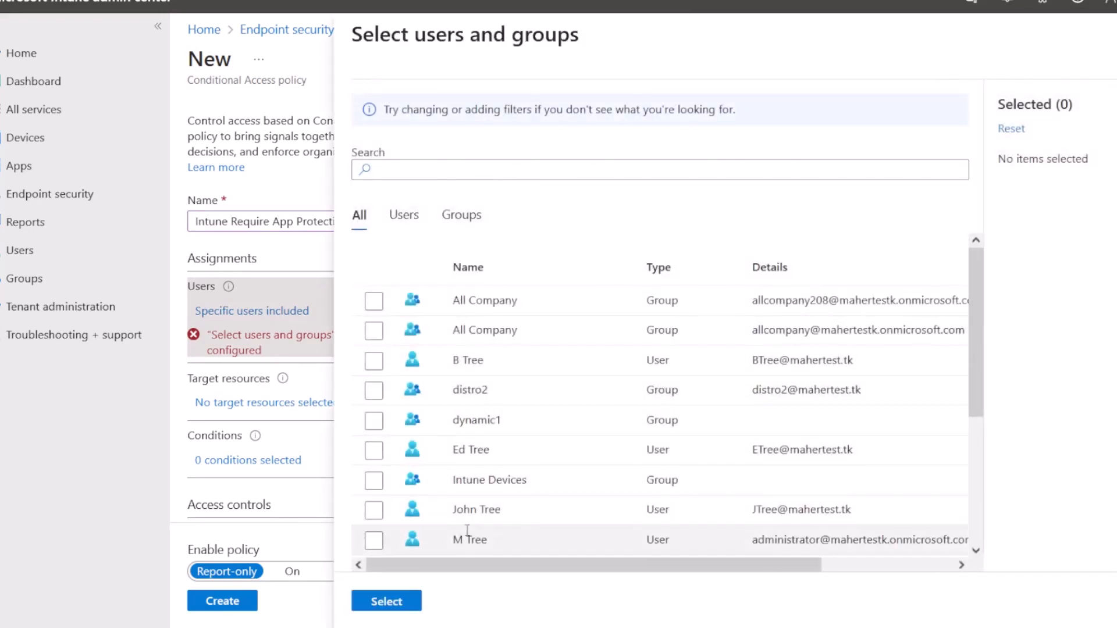
pyautogui.click(540, 166)
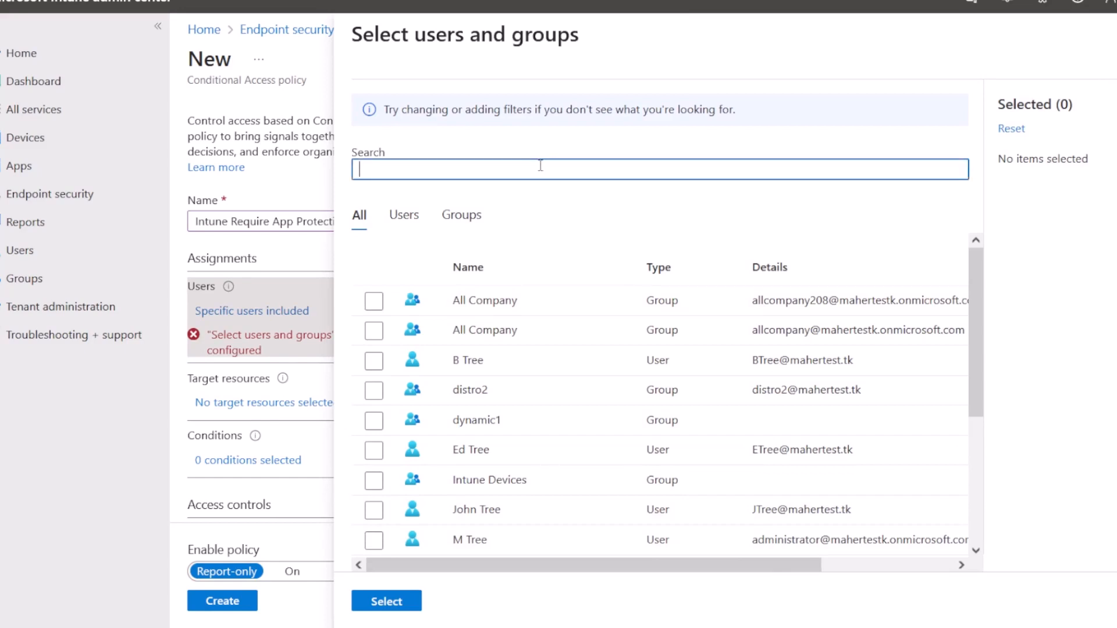
pyautogui.write('mfa')
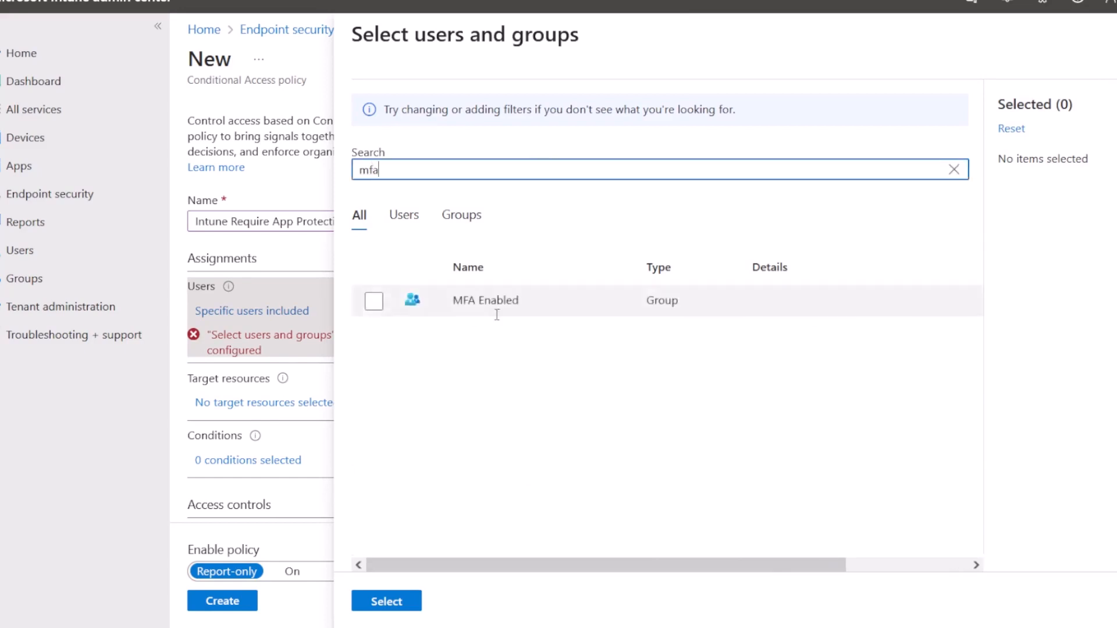
pyautogui.click(373, 301)
pyautogui.click(411, 600)
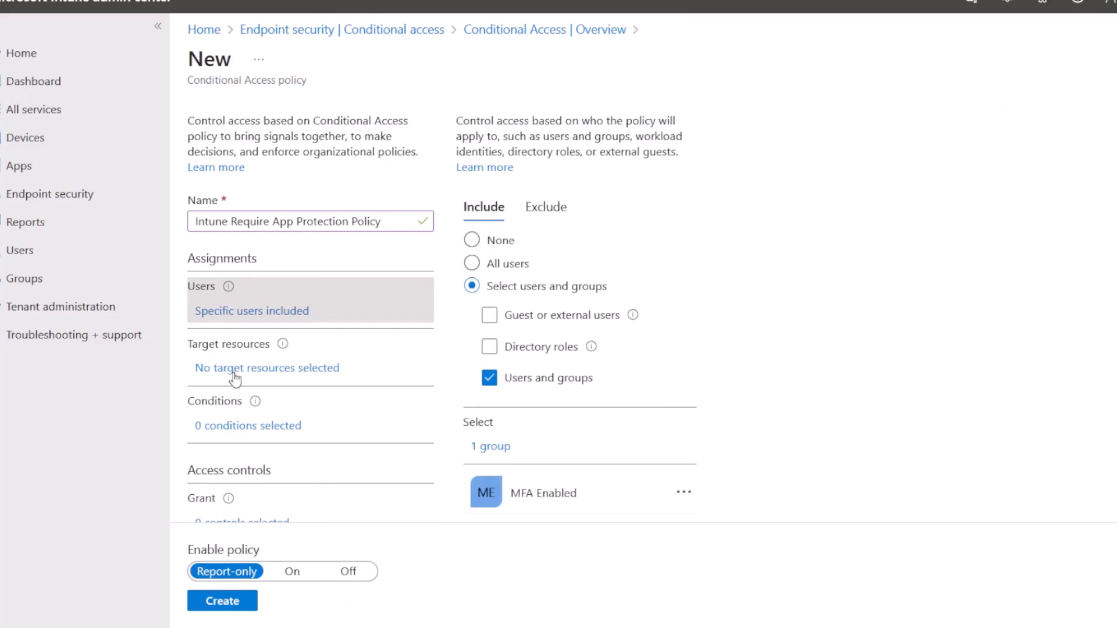
pyautogui.scroll(-1, 277, 344)
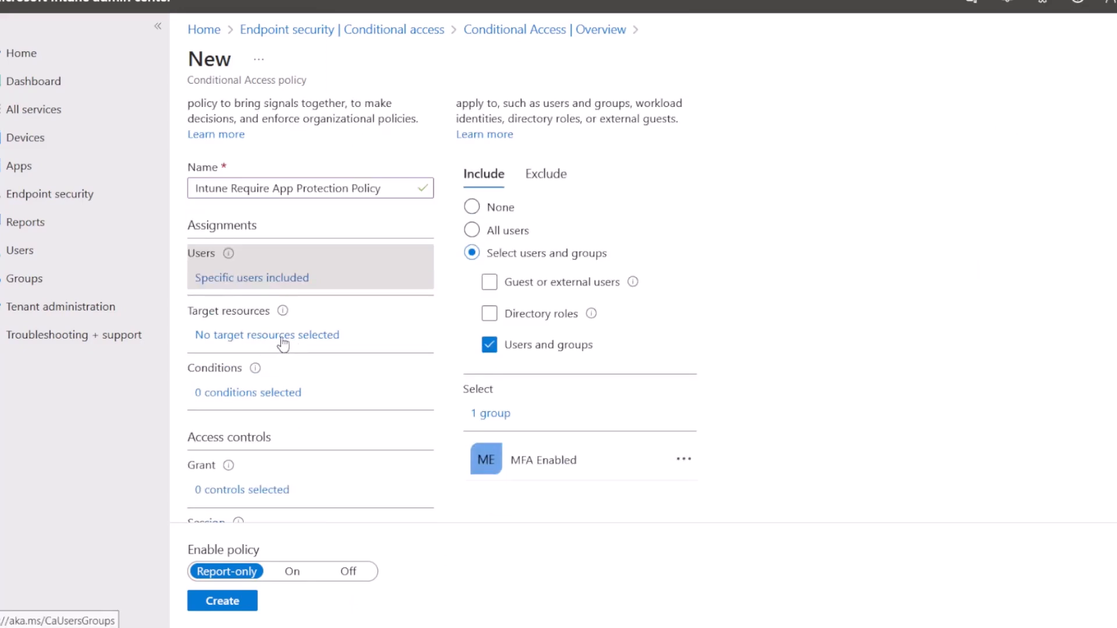
pyautogui.click(280, 334)
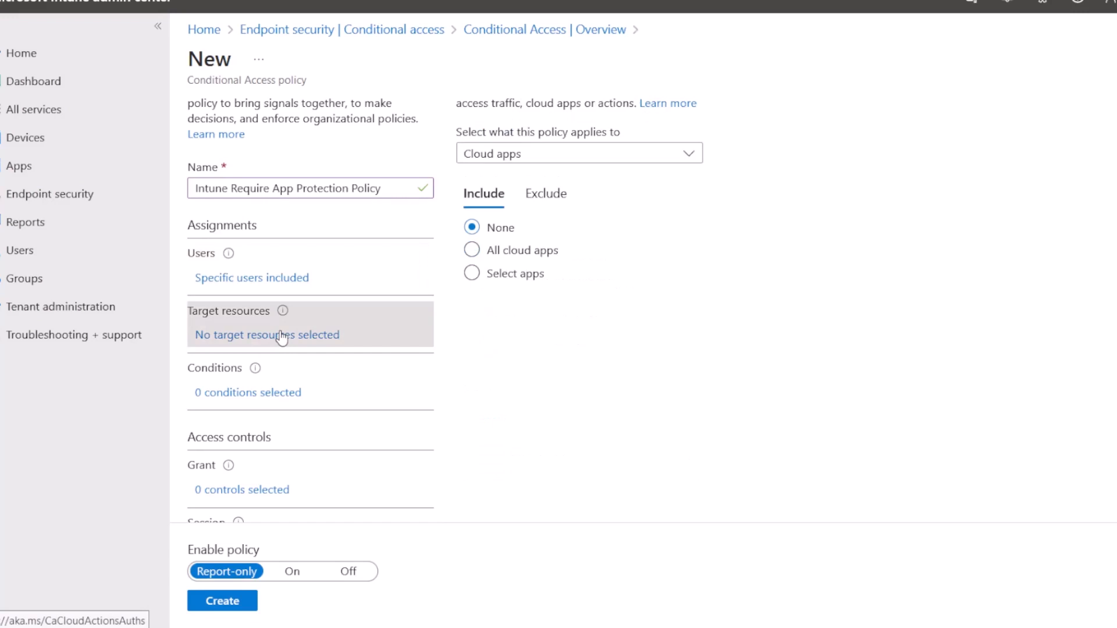
# Set the policy's target resources to include All cloud apps.
pyautogui.click(474, 251)
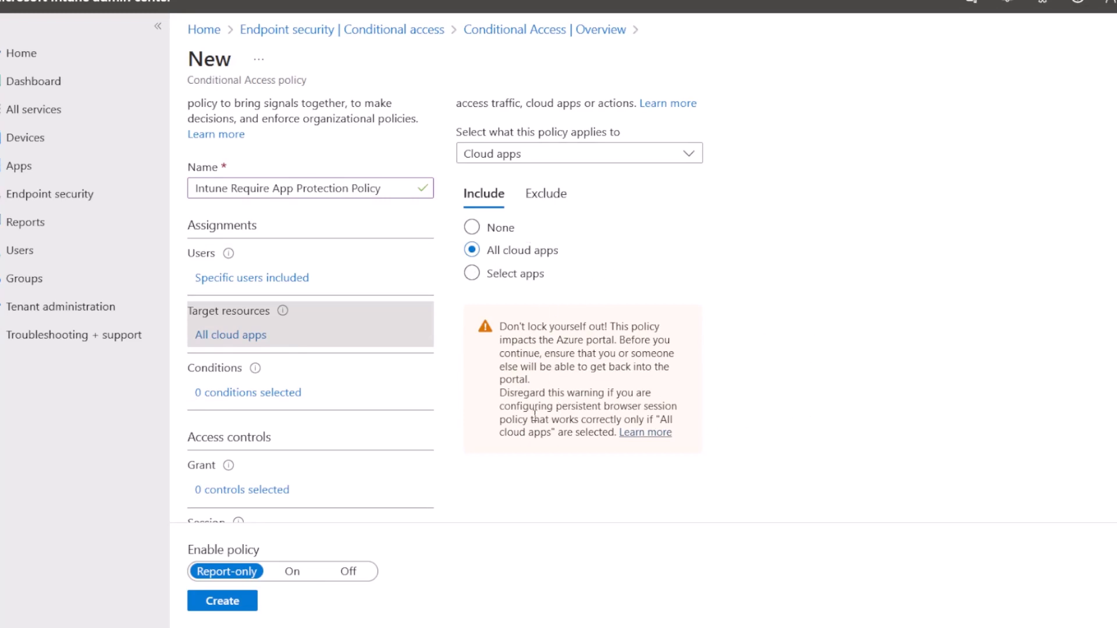
pyautogui.click(291, 401)
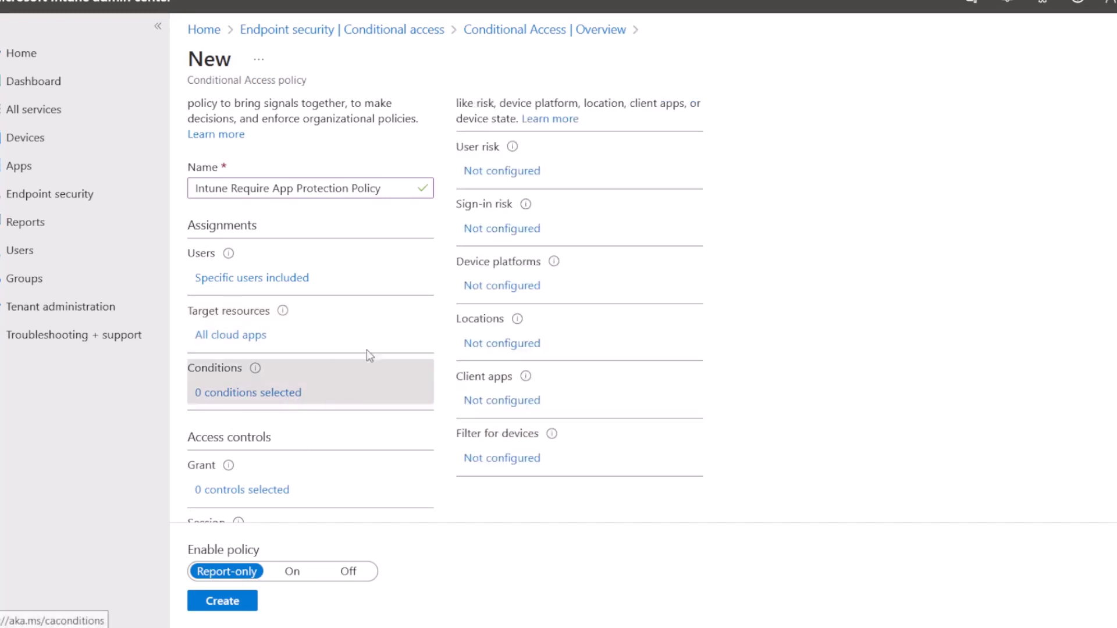
# Limit device platforms to Android and iOS, grant access only with app protection policy, and enable it.
pyautogui.click(497, 287)
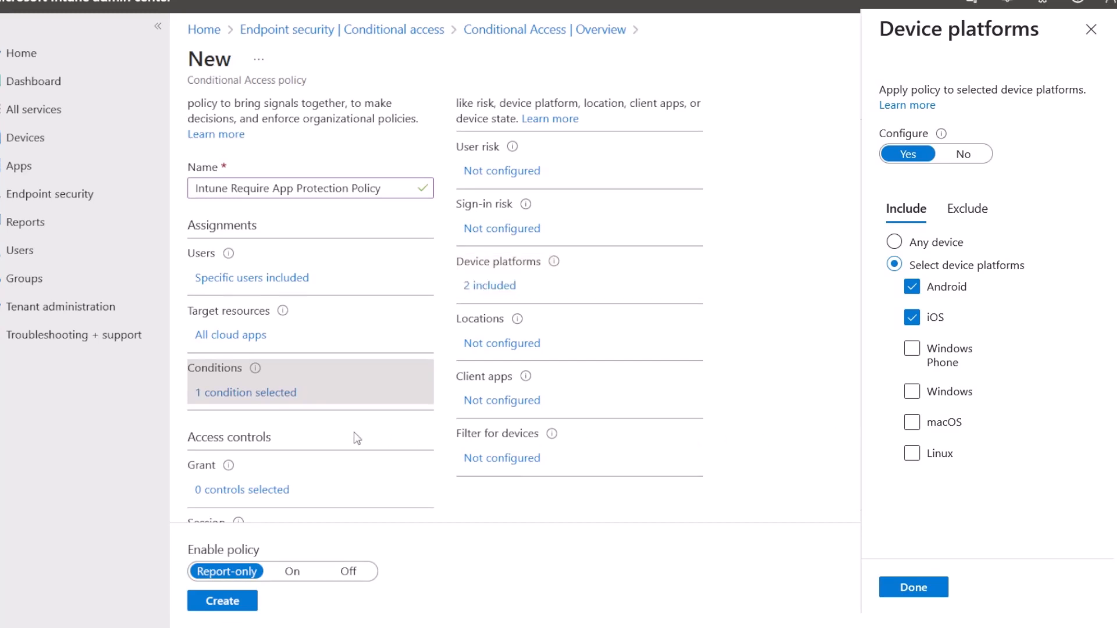
pyautogui.scroll(-2, 354, 432)
pyautogui.click(261, 414)
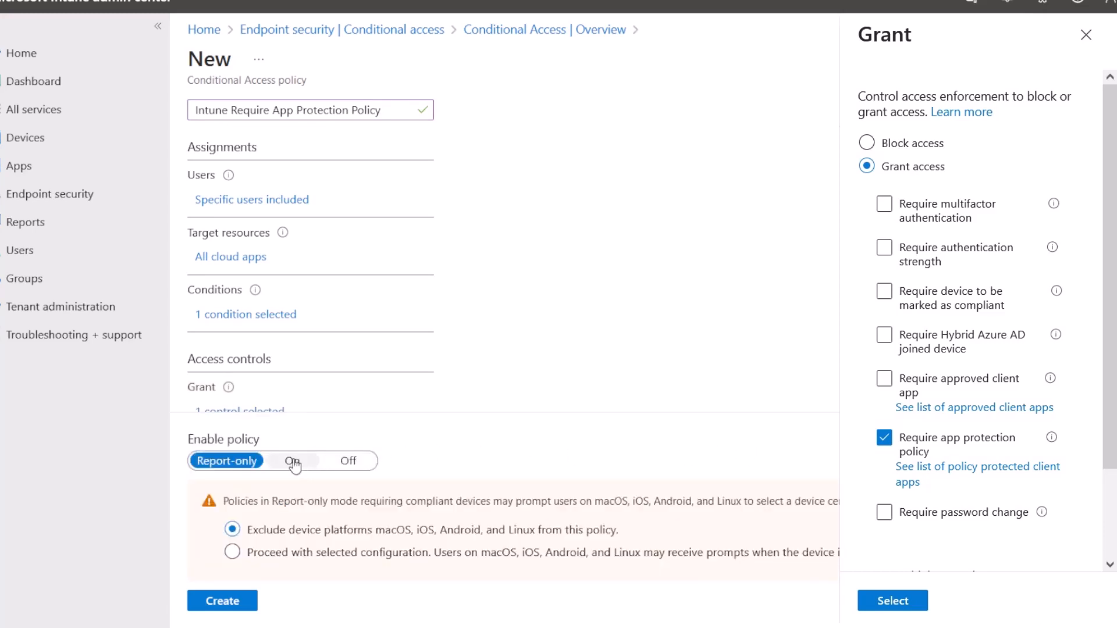
pyautogui.click(292, 461)
# Create the enabled policy so Conditional Access shows 1 enabled policy.
pyautogui.click(232, 608)
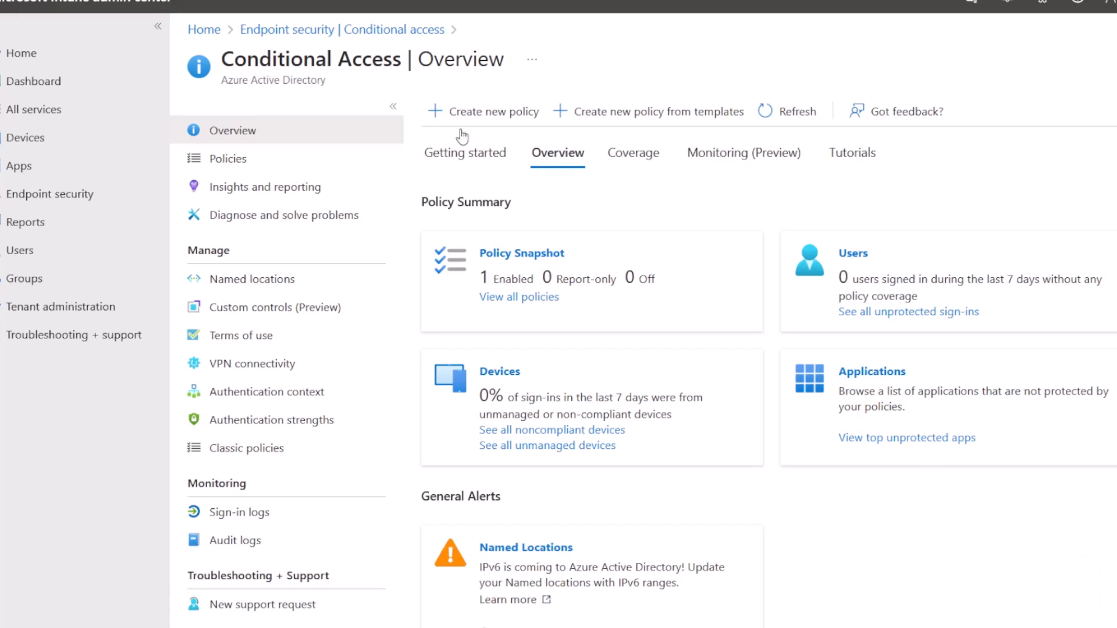
# Start a second policy named 'Intune Policy-Block Native APPS' and include the MFA Enabled group.
pyautogui.click(500, 118)
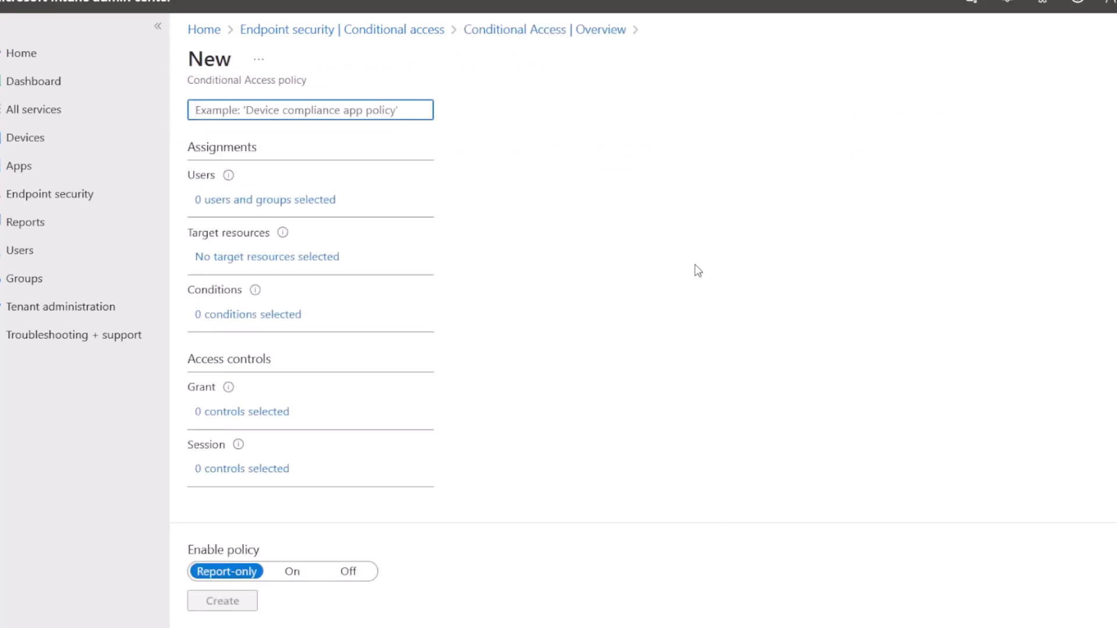
pyautogui.write('Intune Policy-Block Native APPS')
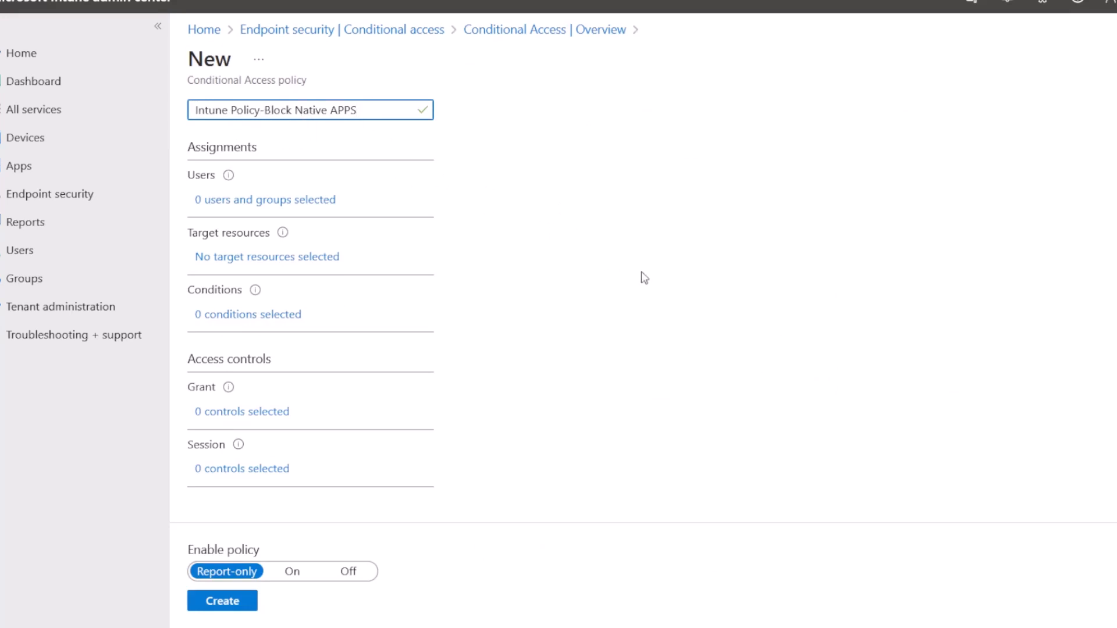
pyautogui.click(295, 202)
pyautogui.click(520, 227)
pyautogui.click(560, 314)
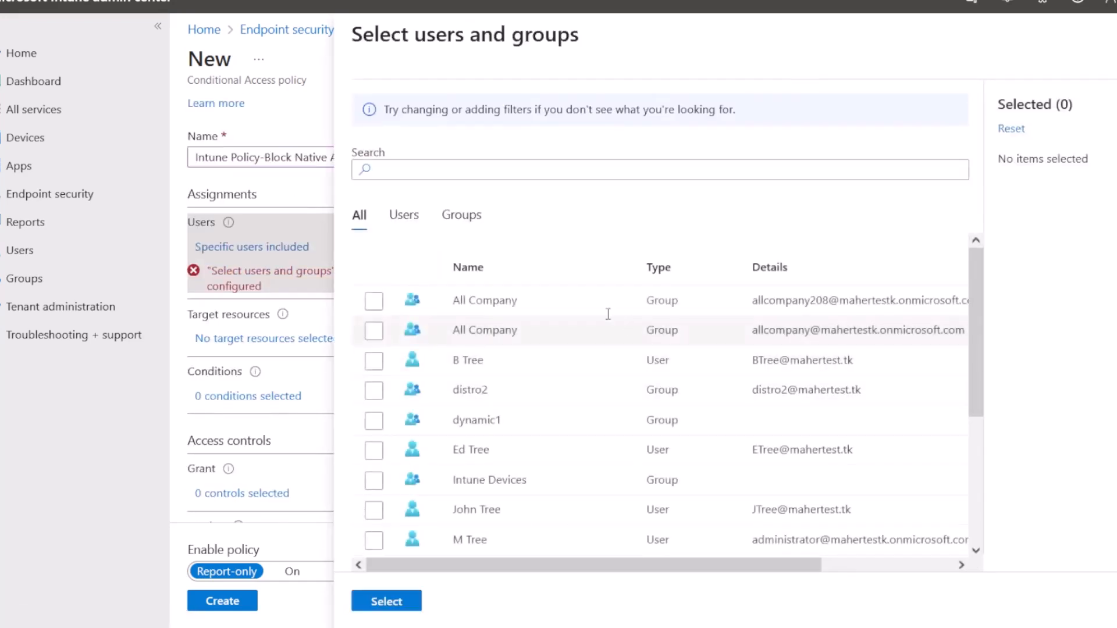
pyautogui.click(503, 163)
pyautogui.write('mfa')
pyautogui.click(374, 301)
pyautogui.click(389, 601)
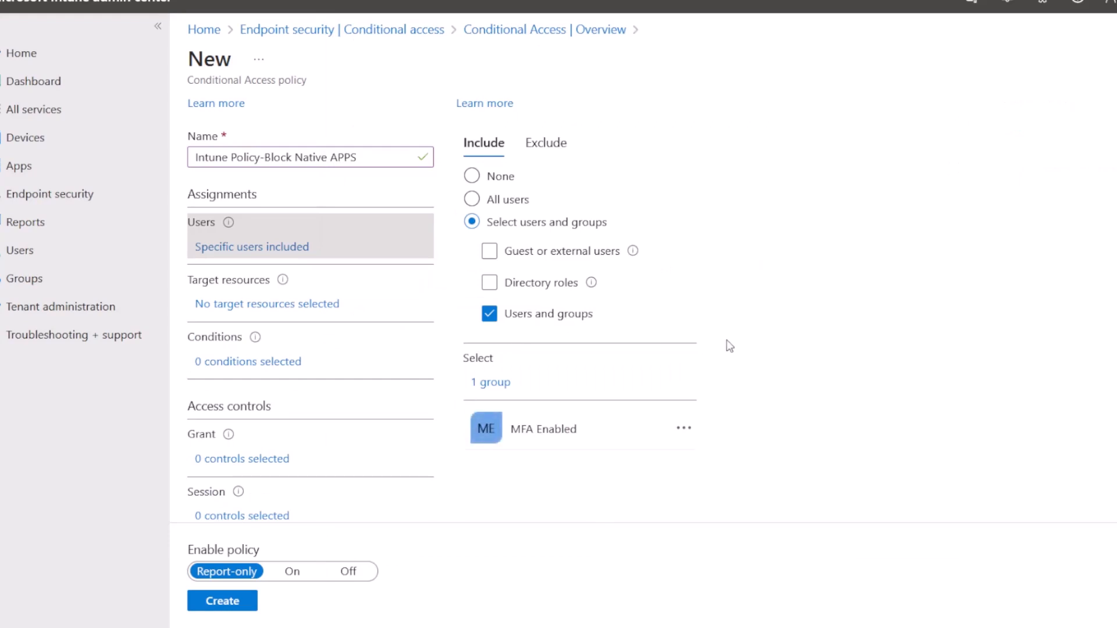
# Restrict target resources to the single selected app Office 365 Exchange Online.
pyautogui.click(265, 304)
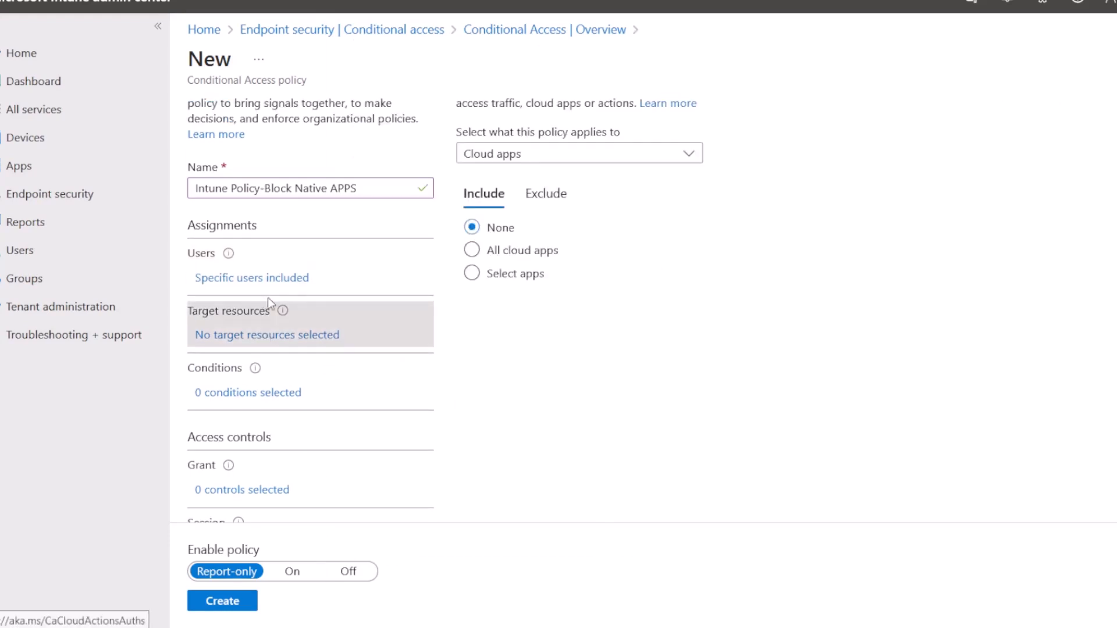
pyautogui.click(503, 277)
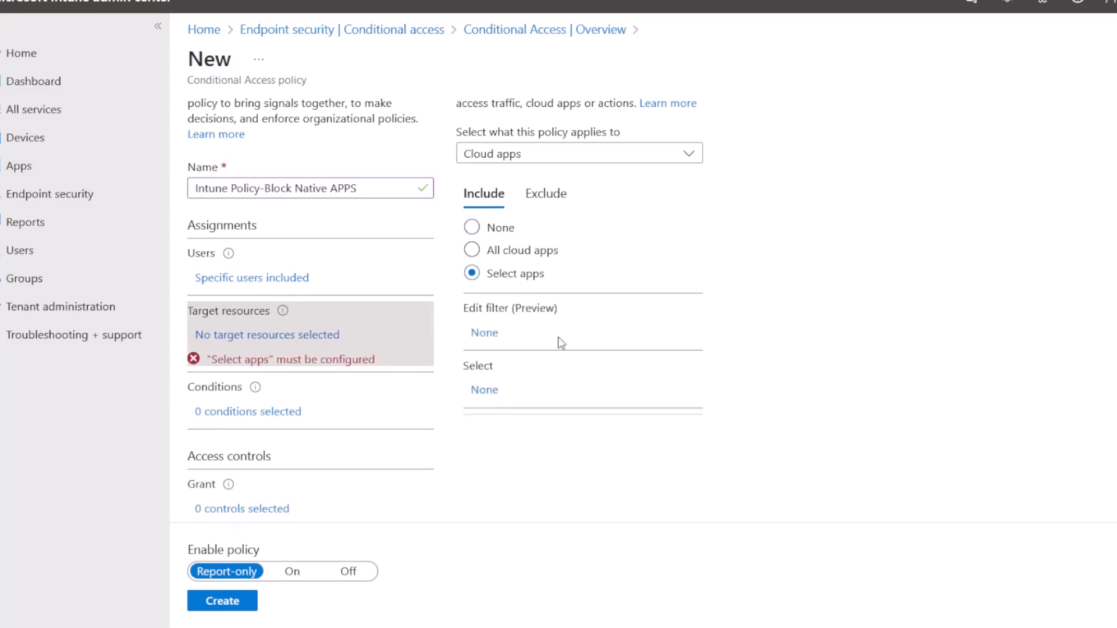
pyautogui.click(484, 334)
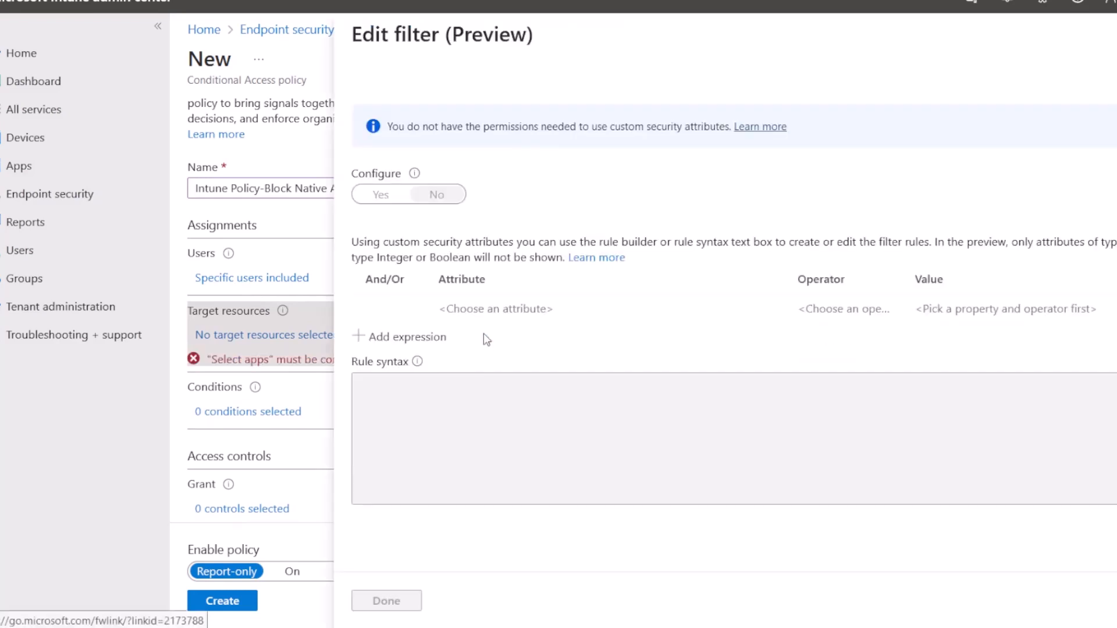
pyautogui.click(1115, 35)
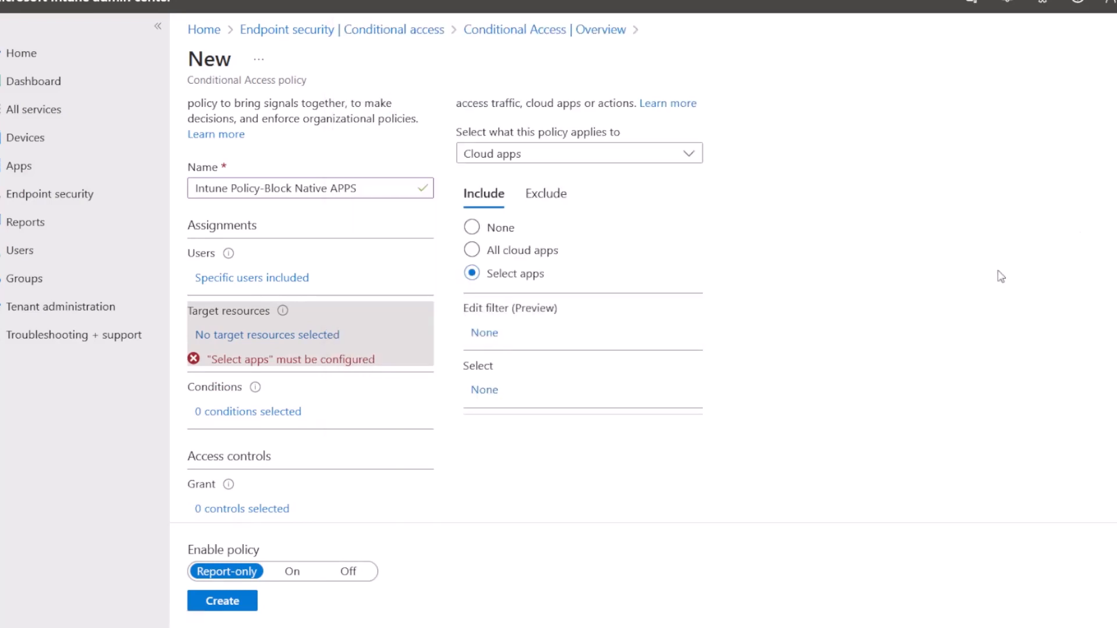
pyautogui.click(484, 390)
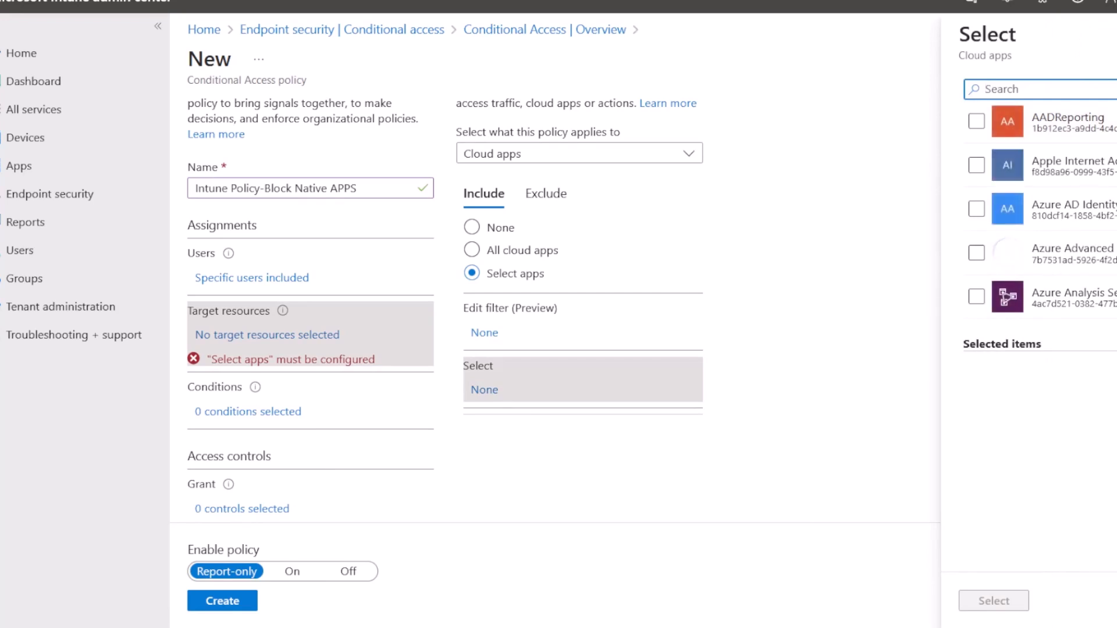
pyautogui.write('excahnage')
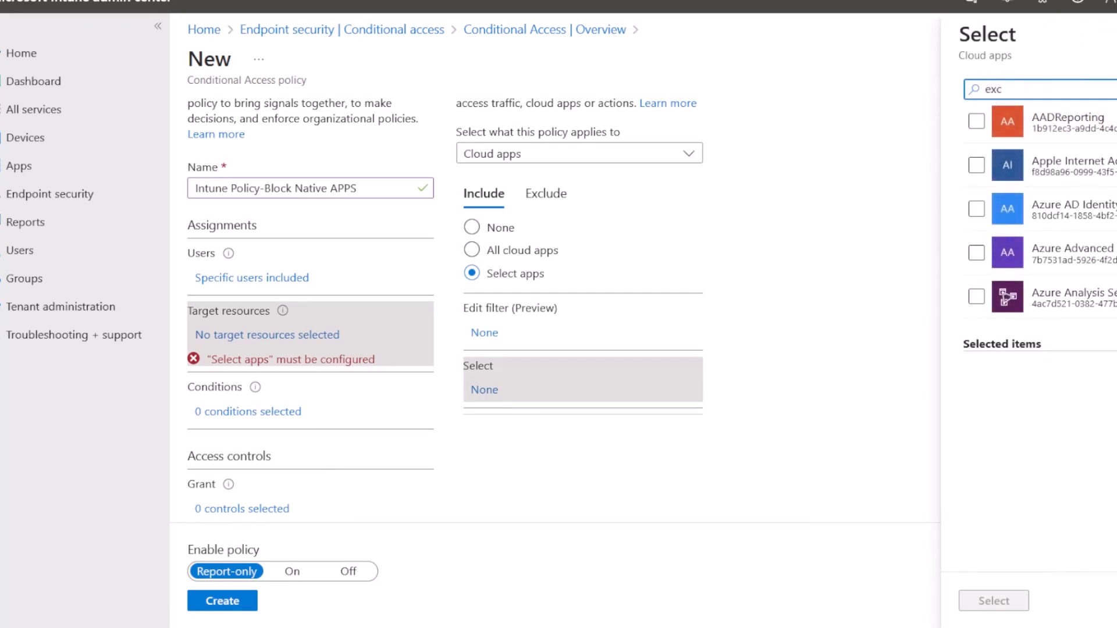
pyautogui.press('BackSpace')
pyautogui.press('BackSpace')
pyautogui.press('BackSpace')
pyautogui.press('BackSpace')
pyautogui.press('BackSpace')
pyautogui.press('BackSpace')
pyautogui.write('hange')
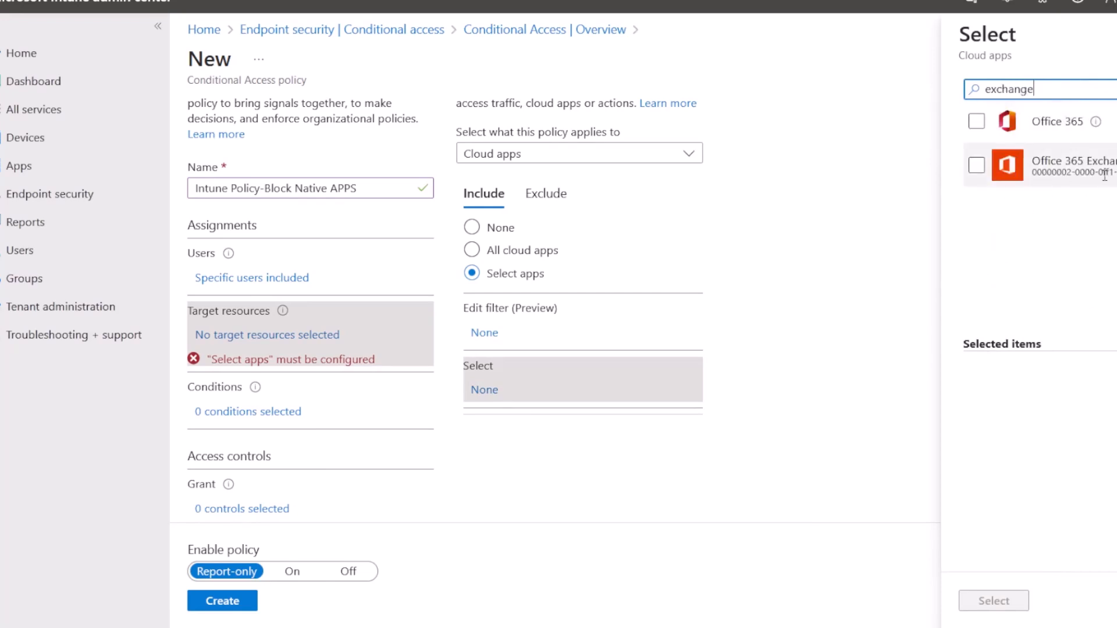
pyautogui.click(977, 165)
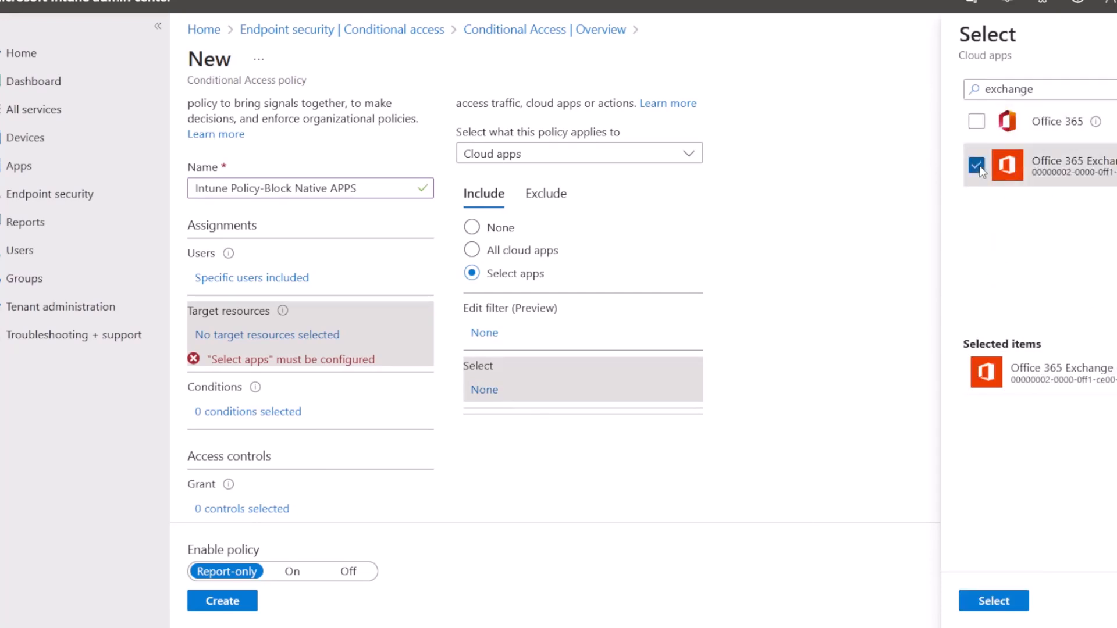
pyautogui.click(992, 601)
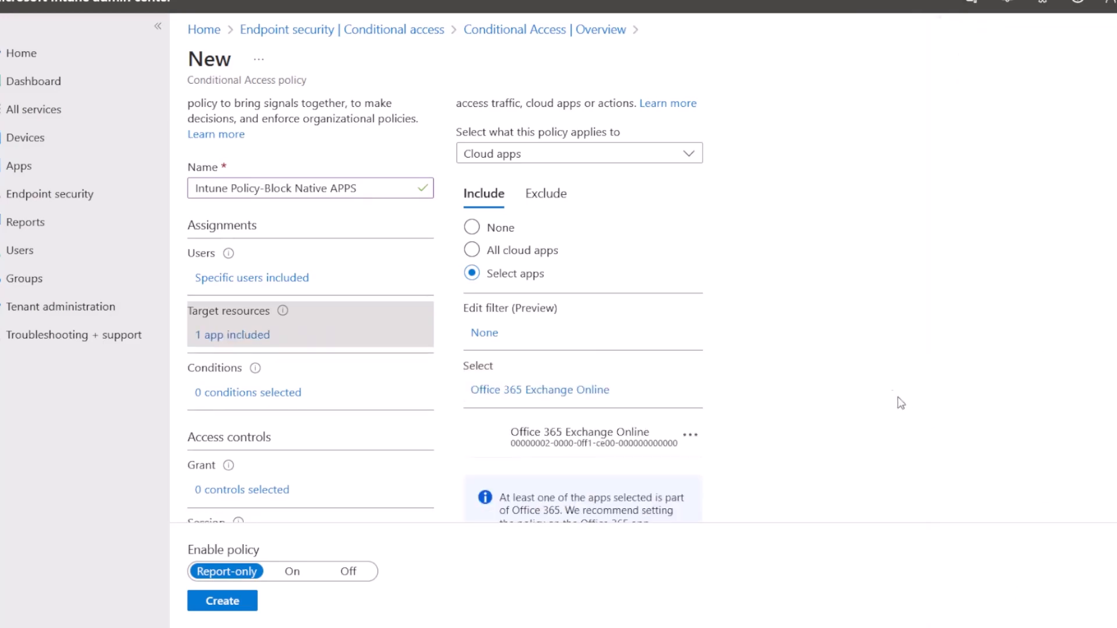
# Limit platforms to Android and iOS and client apps to Exchange ActiveSync and Other clients.
pyautogui.click(242, 394)
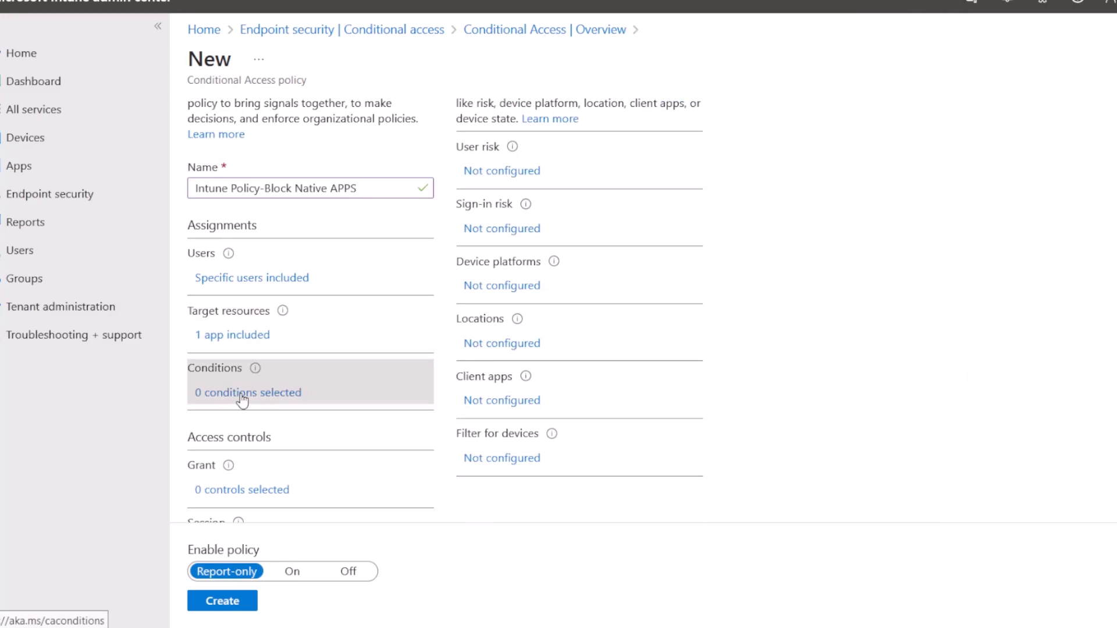
pyautogui.click(506, 286)
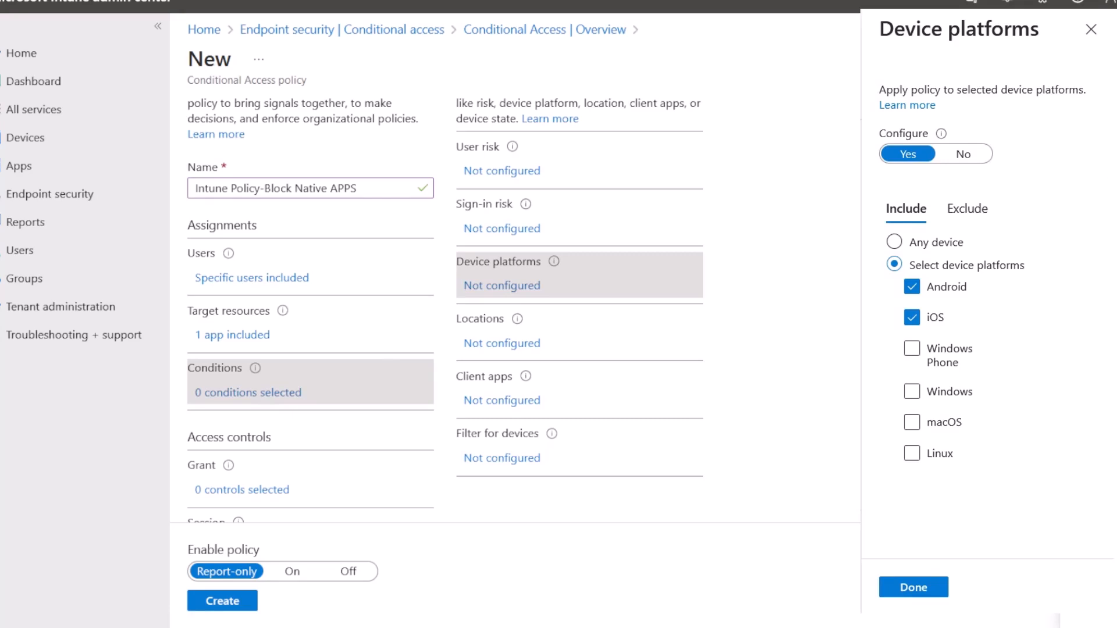
pyautogui.click(914, 587)
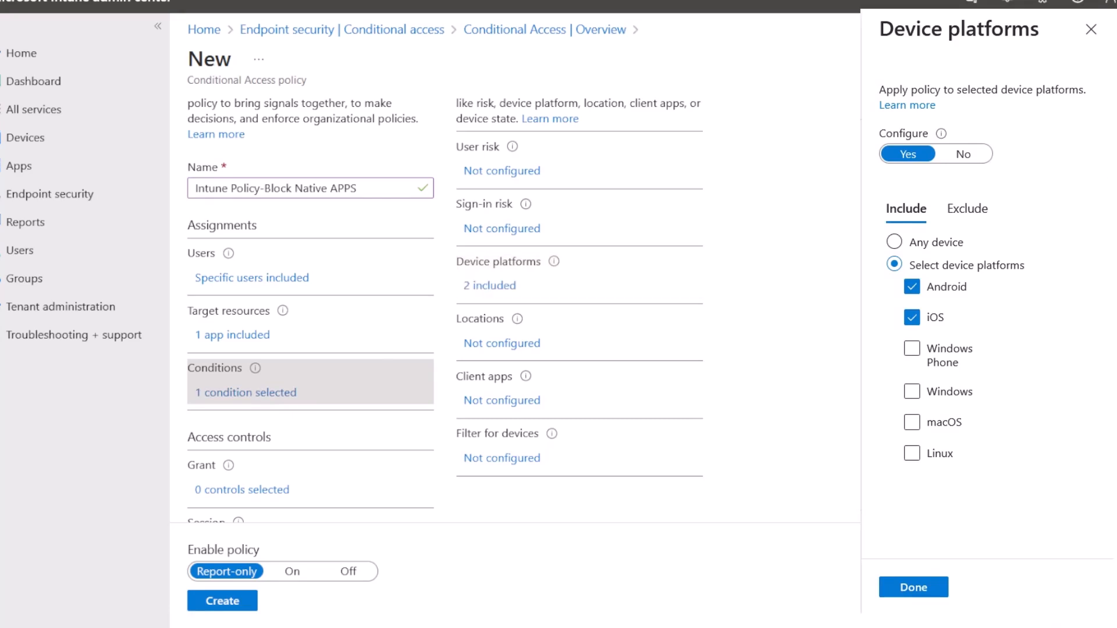
pyautogui.click(528, 407)
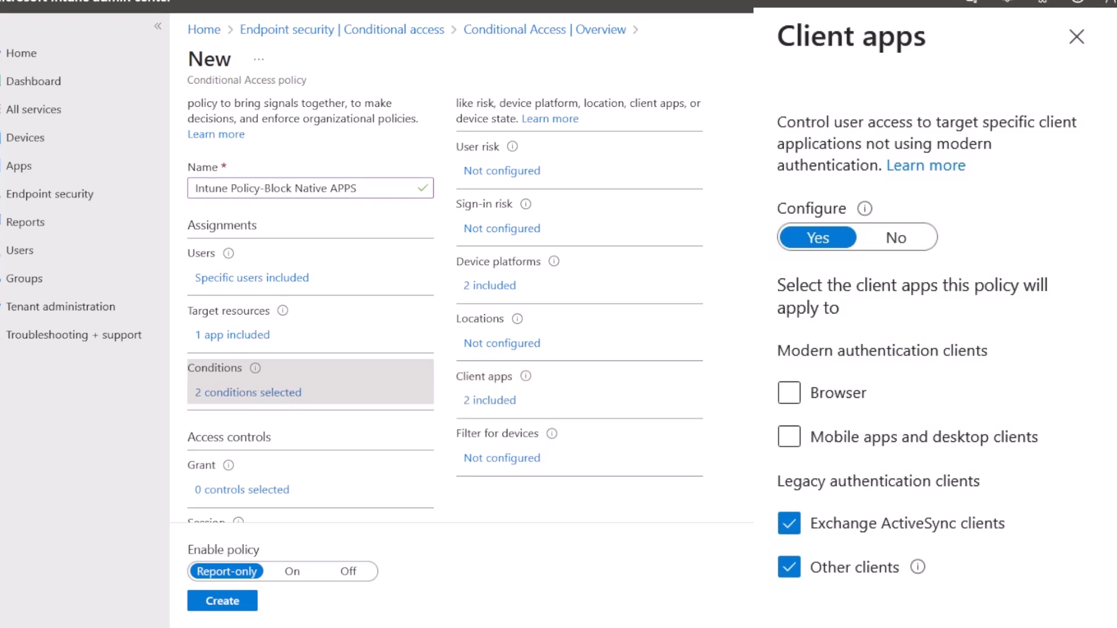
pyautogui.scroll(-2, 617, 441)
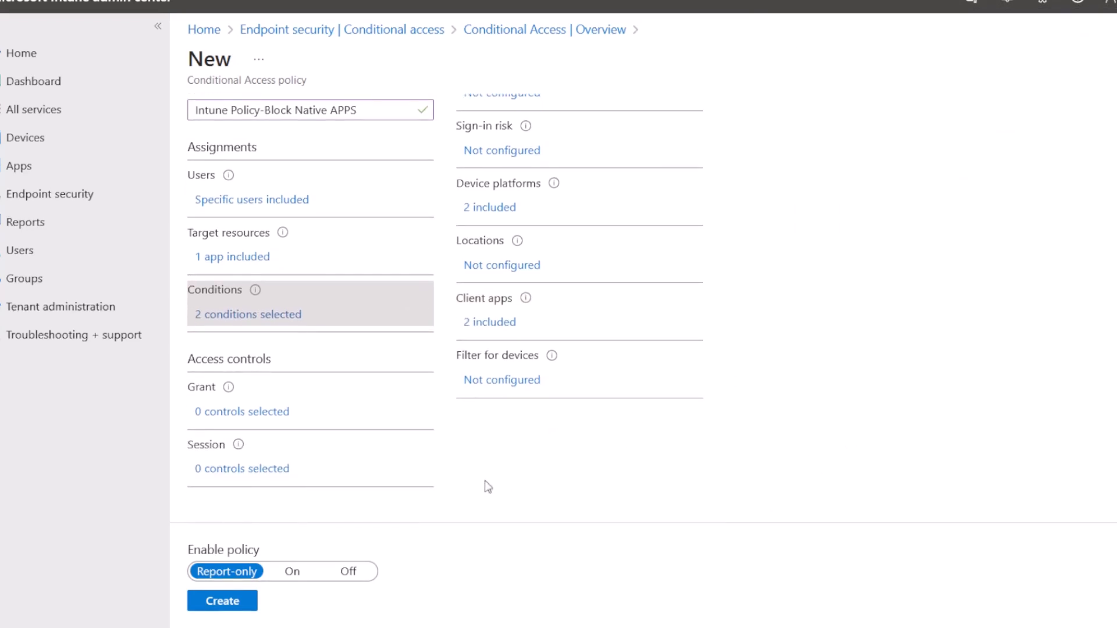
# Require app protection policy, set Enable policy to On, and create the block policy.
pyautogui.click(267, 417)
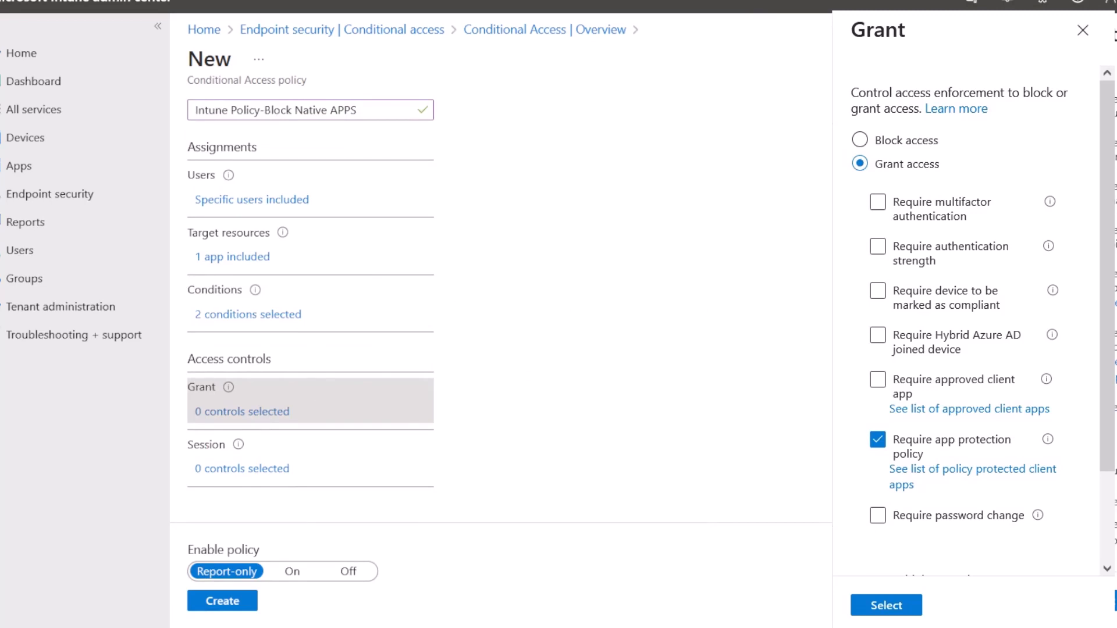
pyautogui.click(292, 571)
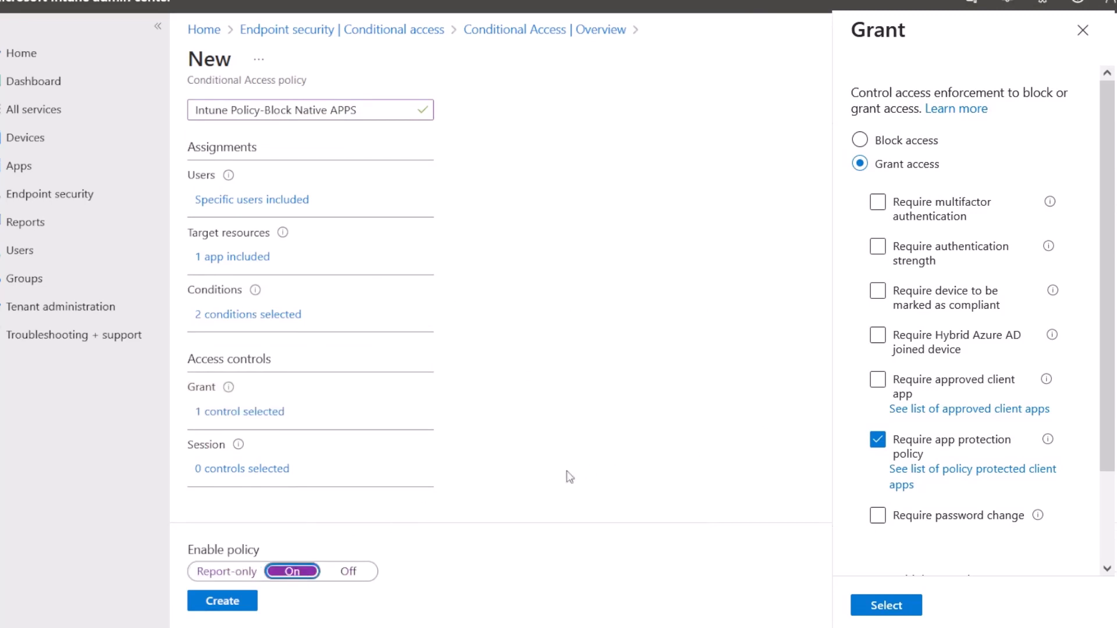
pyautogui.click(231, 603)
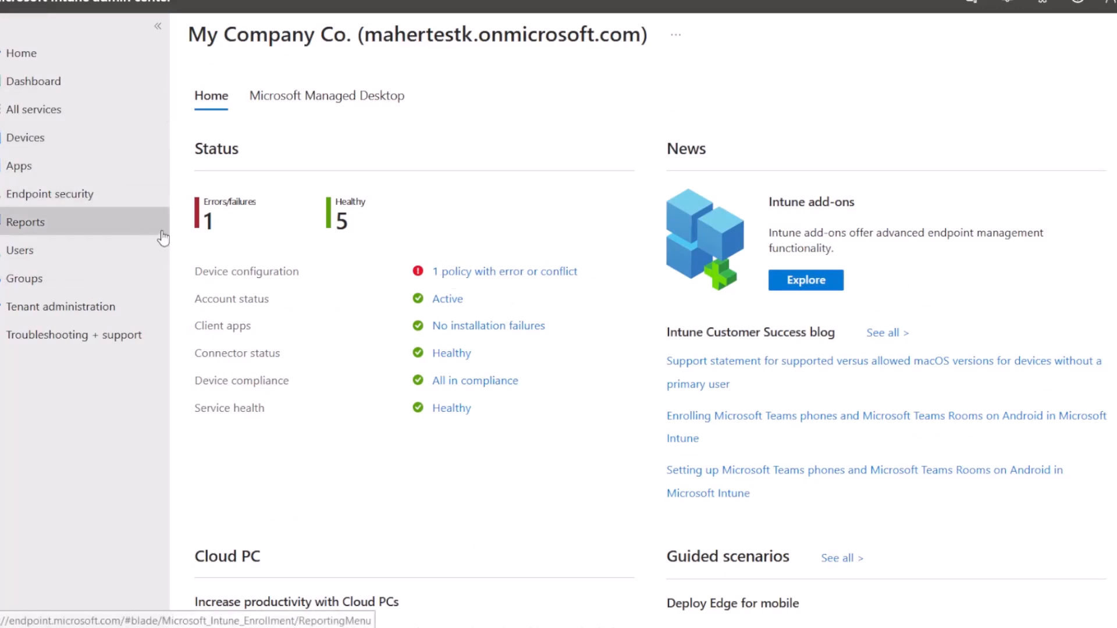
# Go to Devices > Enroll devices > Enrollment device platform restrictions.
pyautogui.click(36, 158)
pyautogui.click(38, 140)
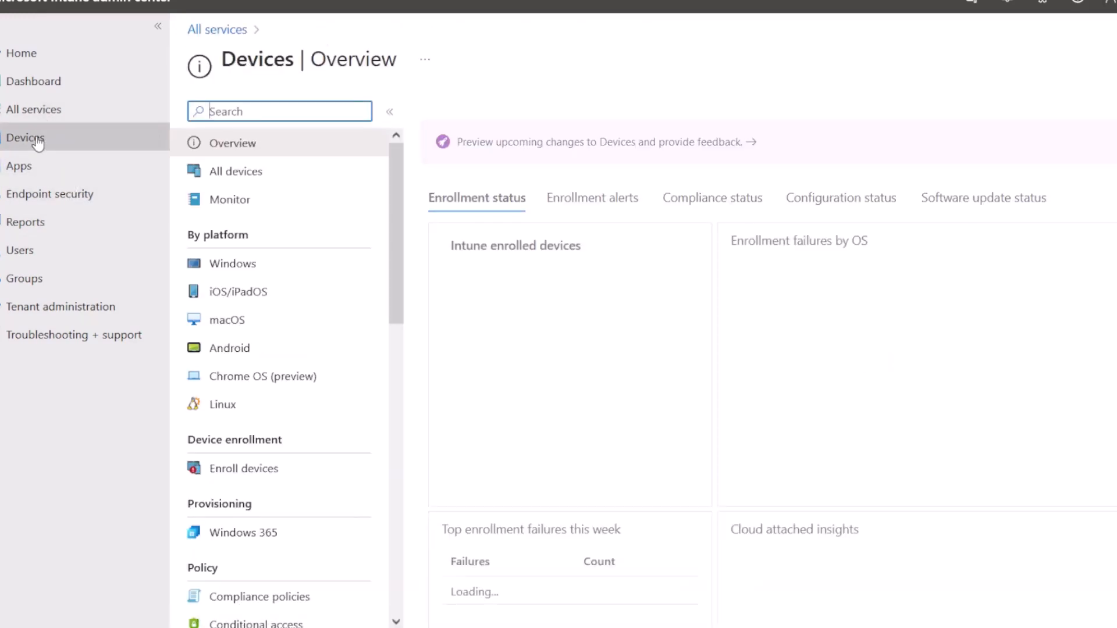
pyautogui.click(231, 469)
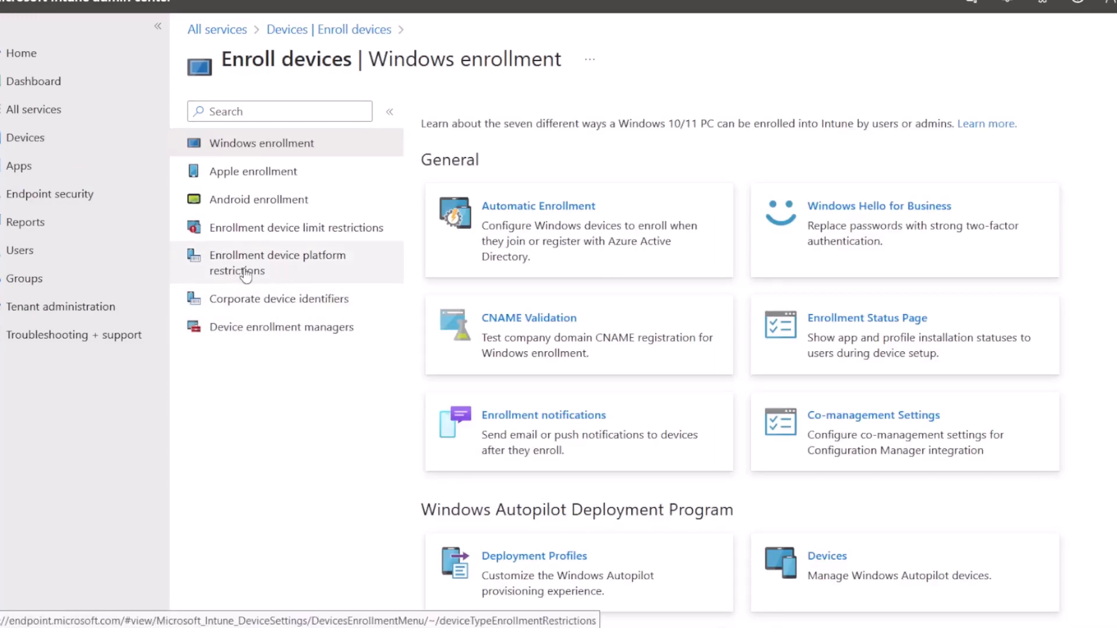
pyautogui.click(286, 265)
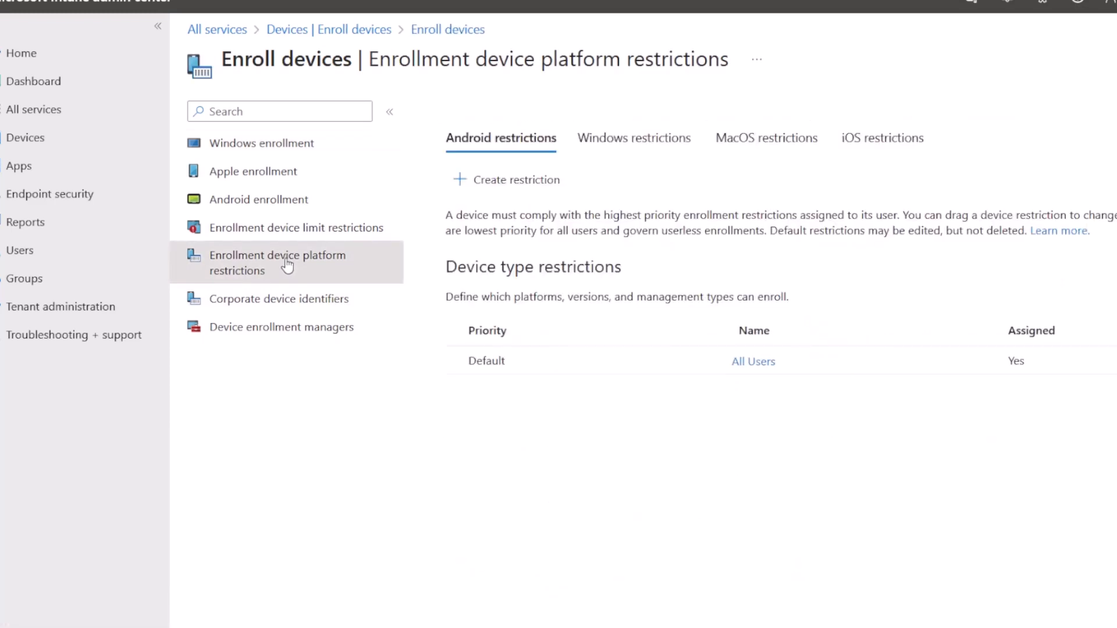
# In the All Users restriction, block personally owned Android Enterprise work-profile and device administrator enrollment, then save.
pyautogui.click(741, 368)
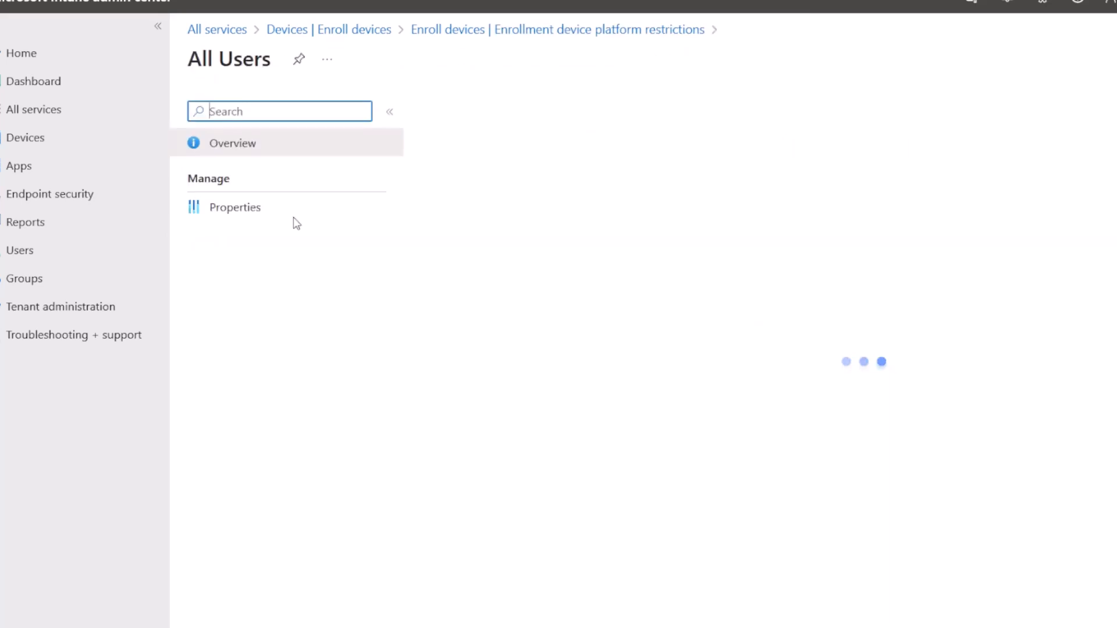
pyautogui.click(251, 210)
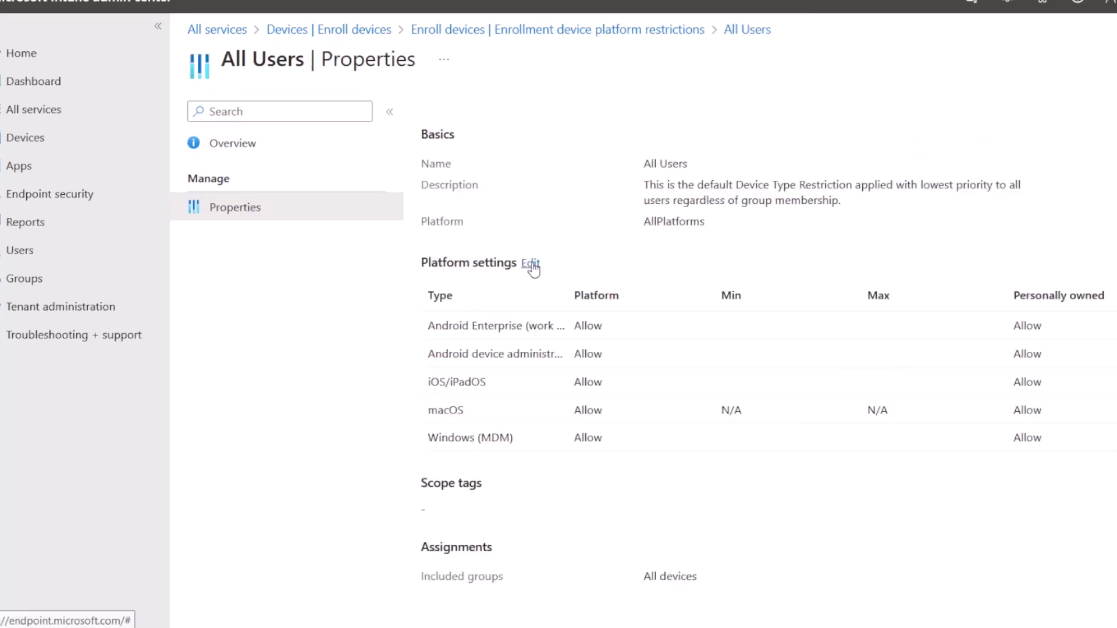
pyautogui.click(531, 263)
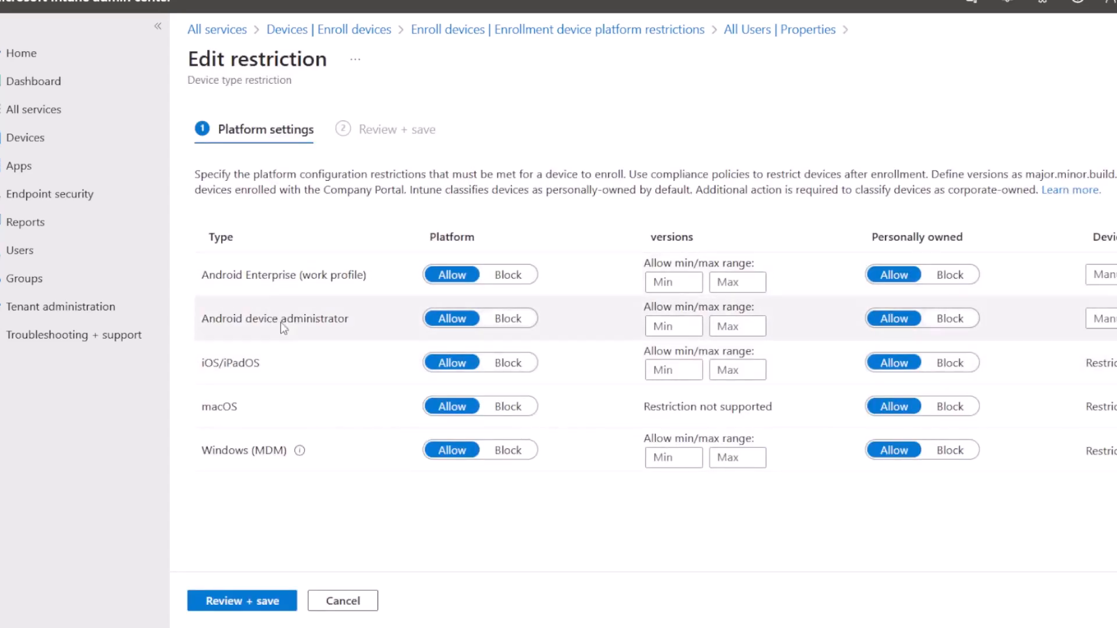
pyautogui.click(951, 282)
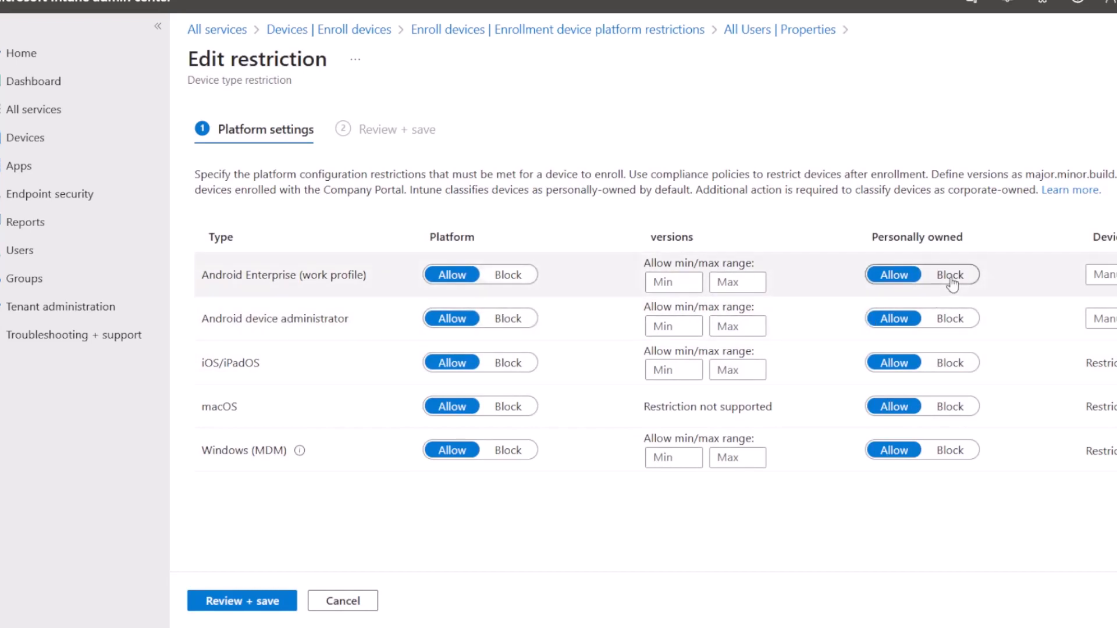
pyautogui.click(958, 317)
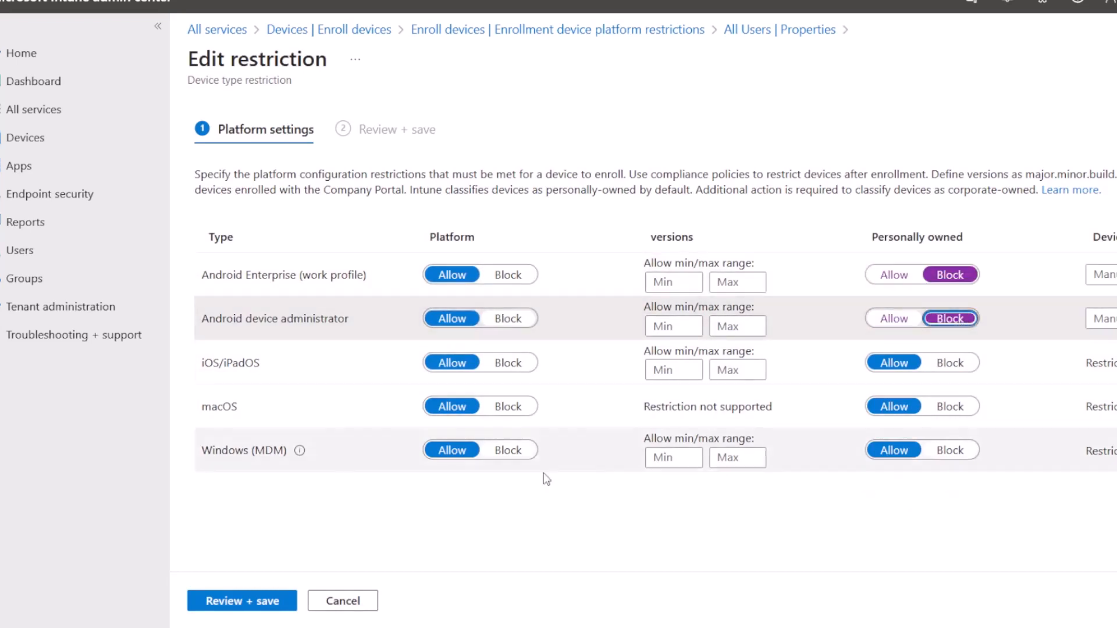
pyautogui.click(265, 605)
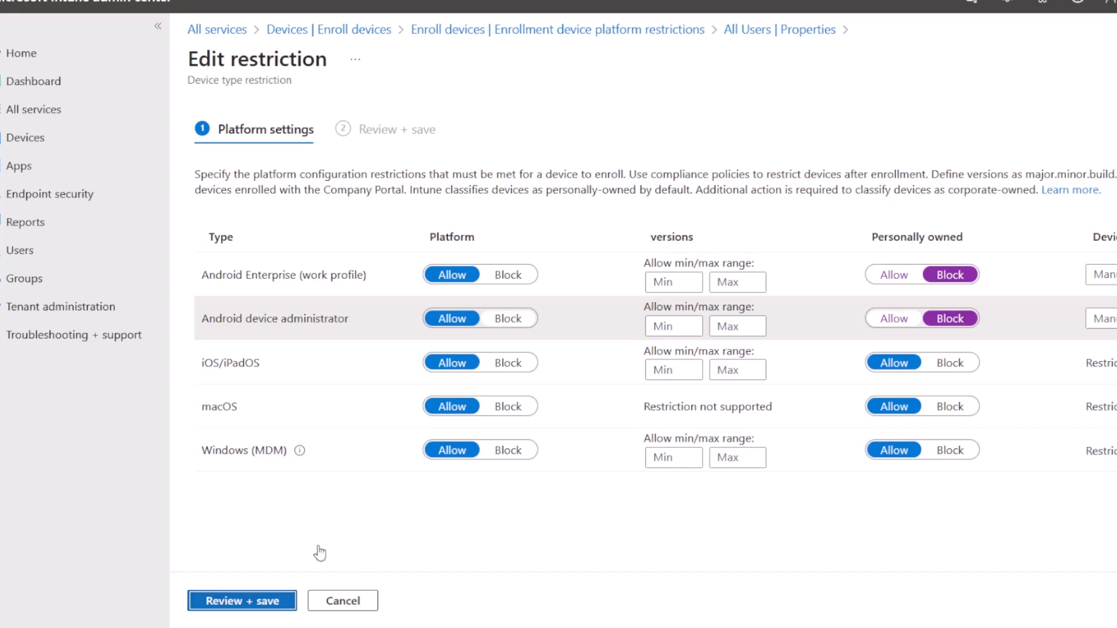
pyautogui.click(224, 600)
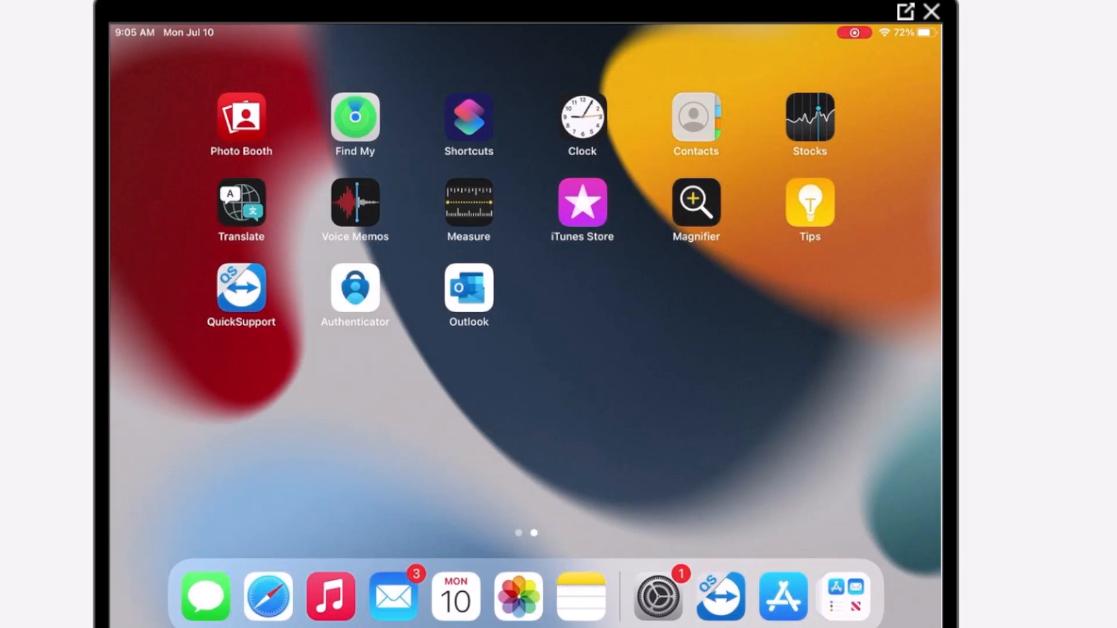
# Check the native Mail inbox, then return home and bring up, then dismiss, Outlook's app options.
pyautogui.click(394, 596)
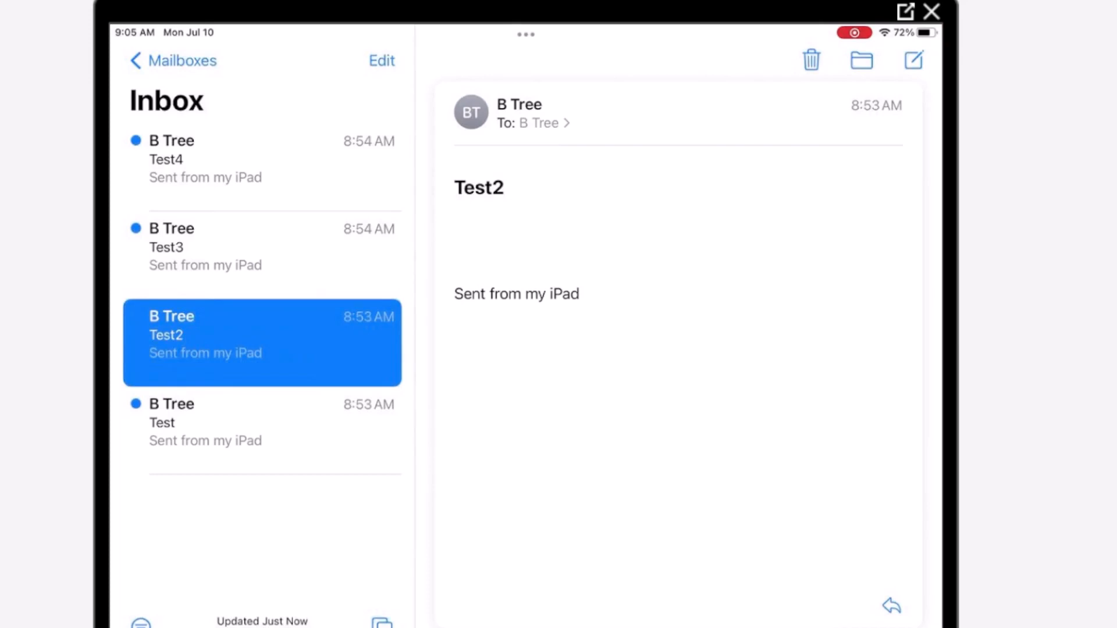
pyautogui.press('Home')
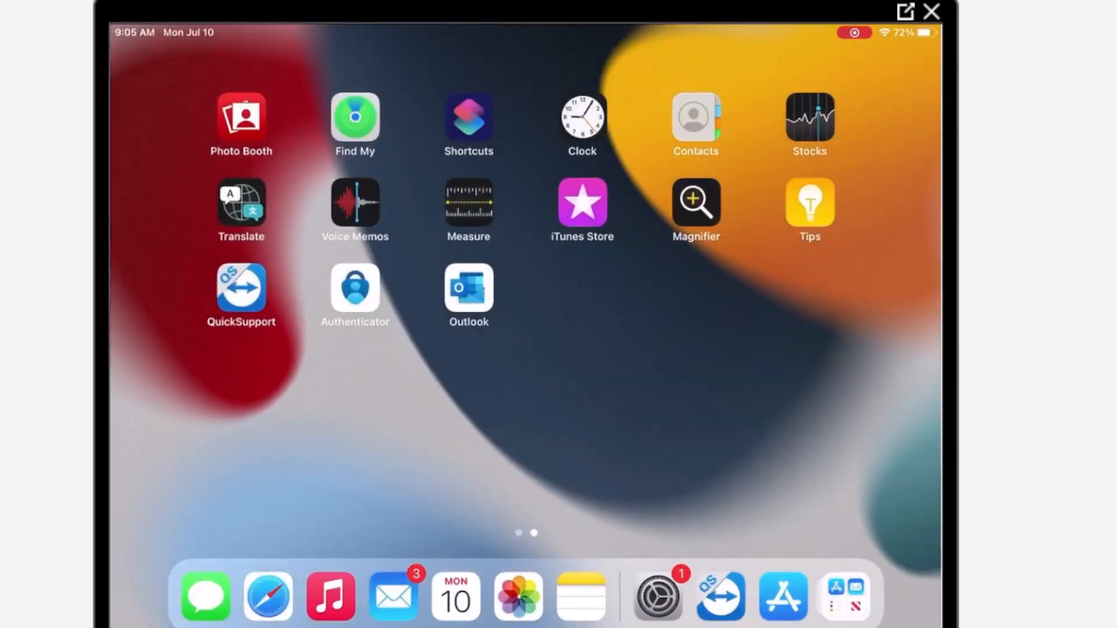
pyautogui.click(469, 288)
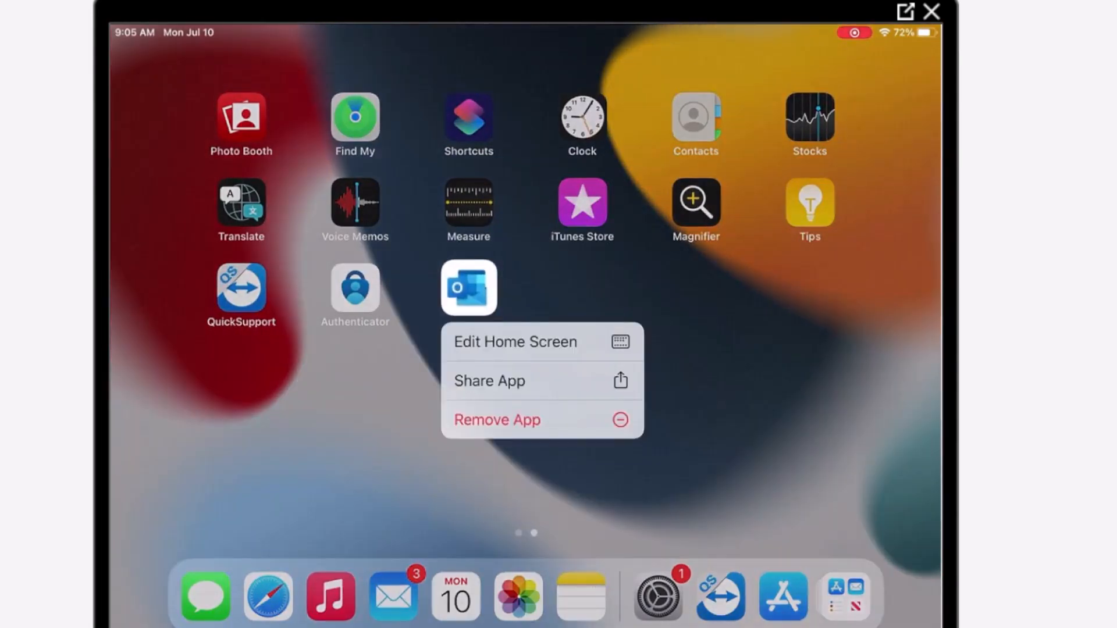
pyautogui.click(541, 420)
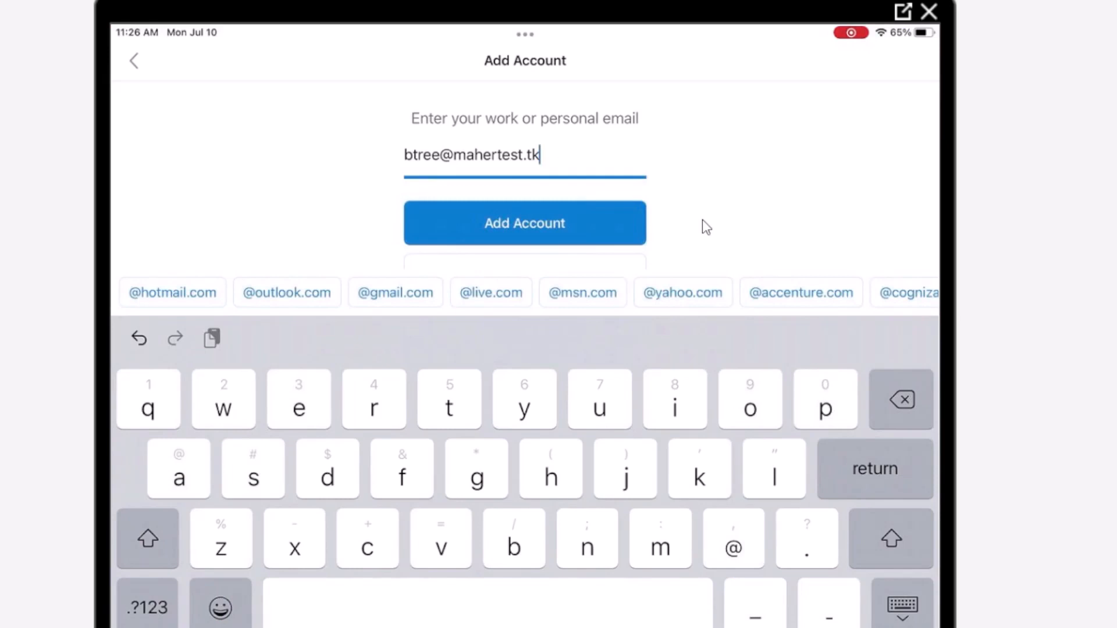
# Submit the work email in Outlook to add the account.
pyautogui.press('Return')
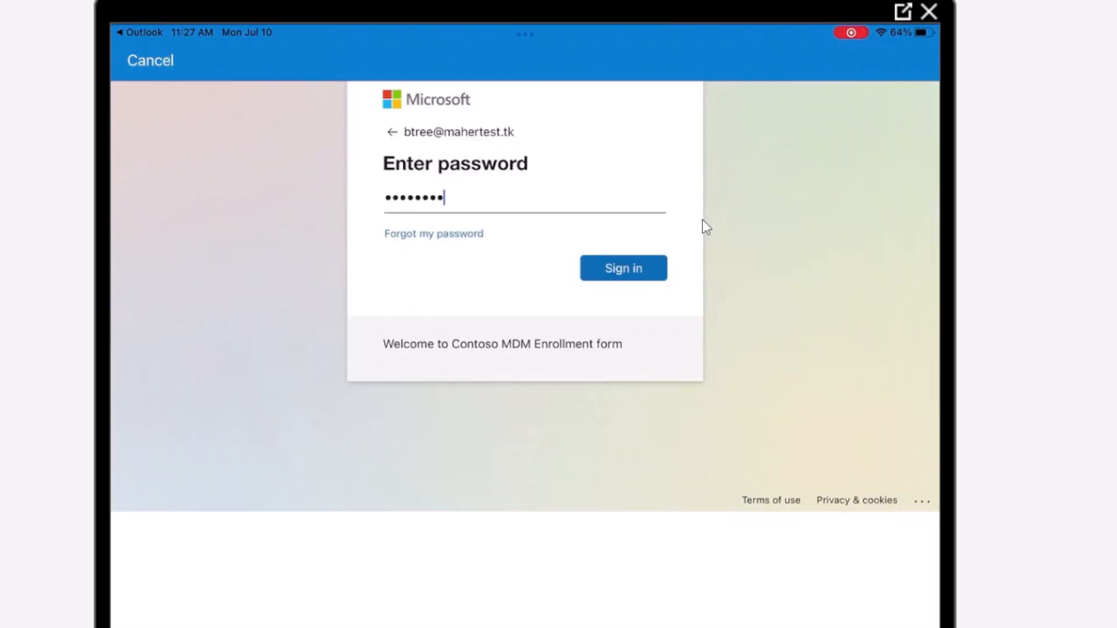
# Sign in with the account password and verify using the texted SMS code.
pyautogui.press('Return')
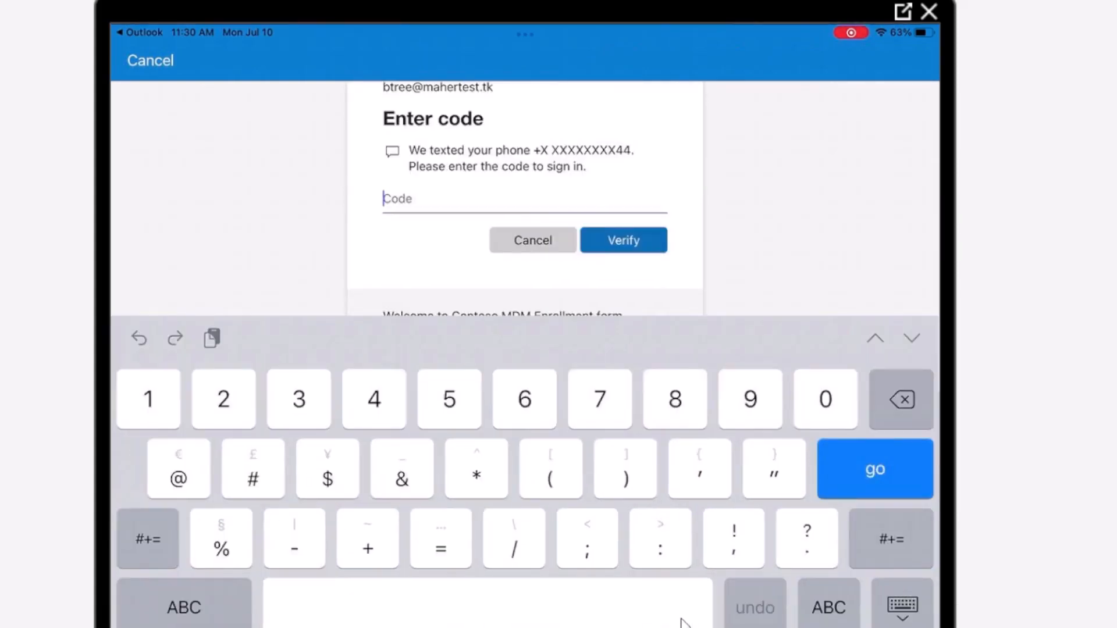
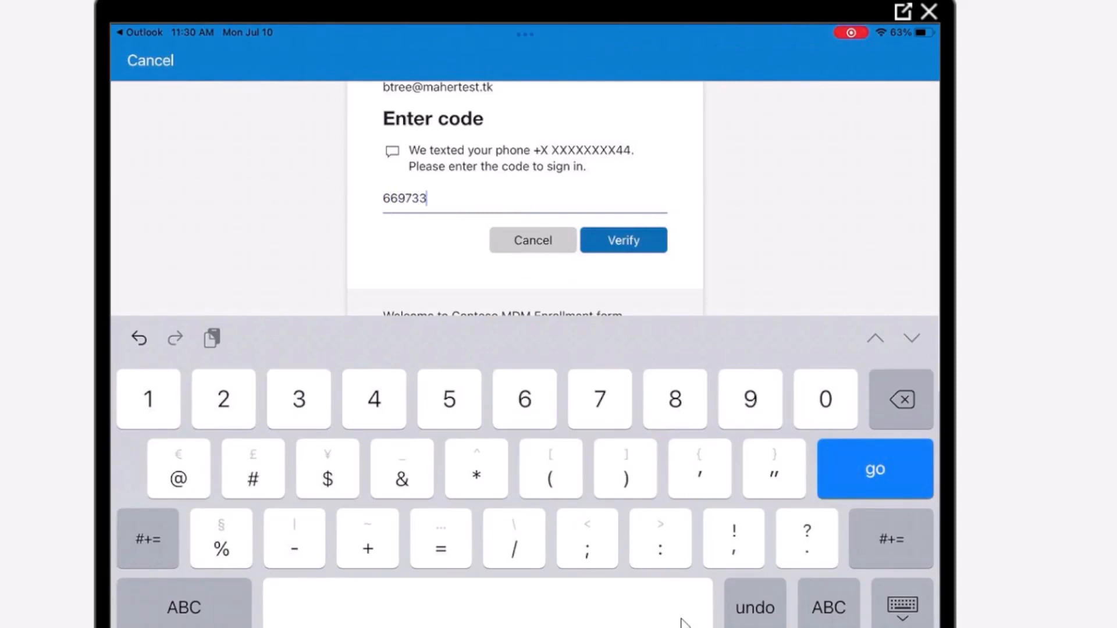
pyautogui.press('Return')
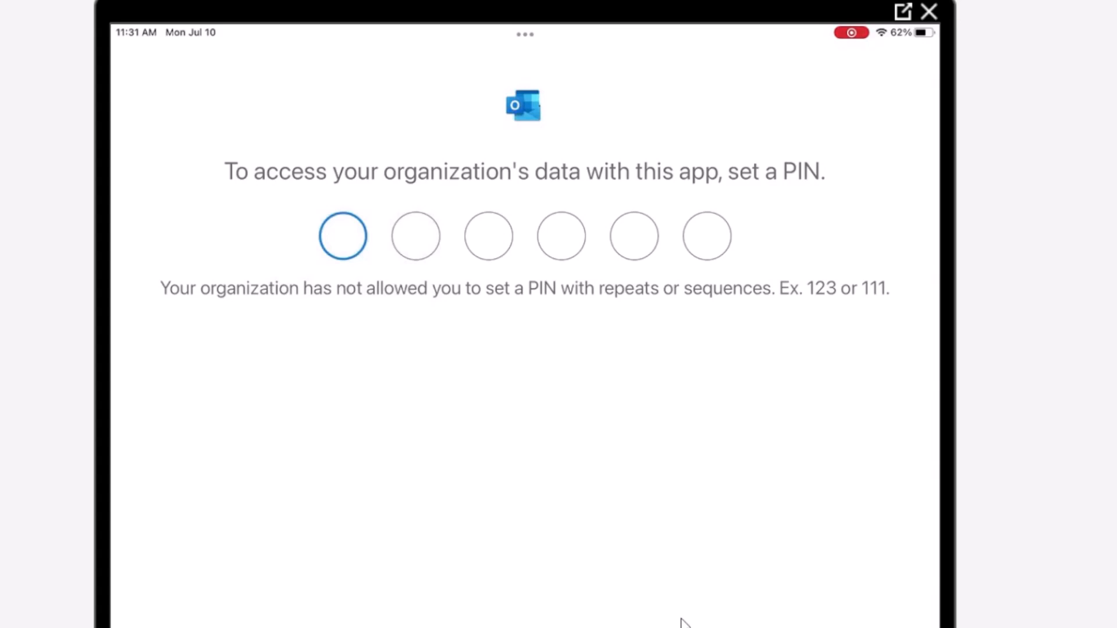
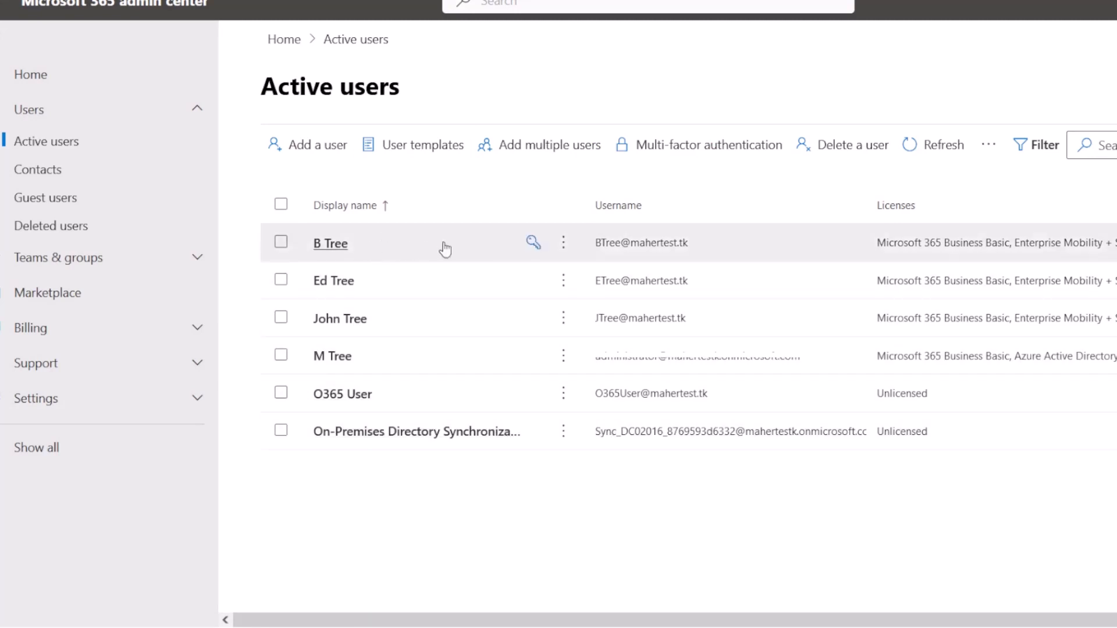
# Open the test user's account details and sign them out of all sessions.
pyautogui.click(332, 246)
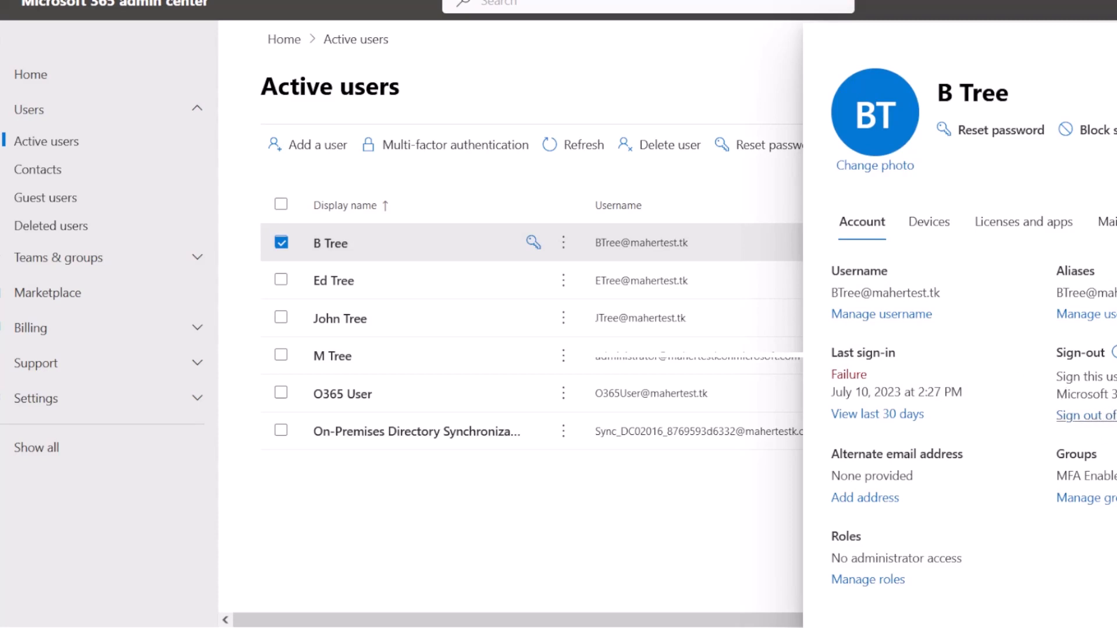
pyautogui.click(1086, 416)
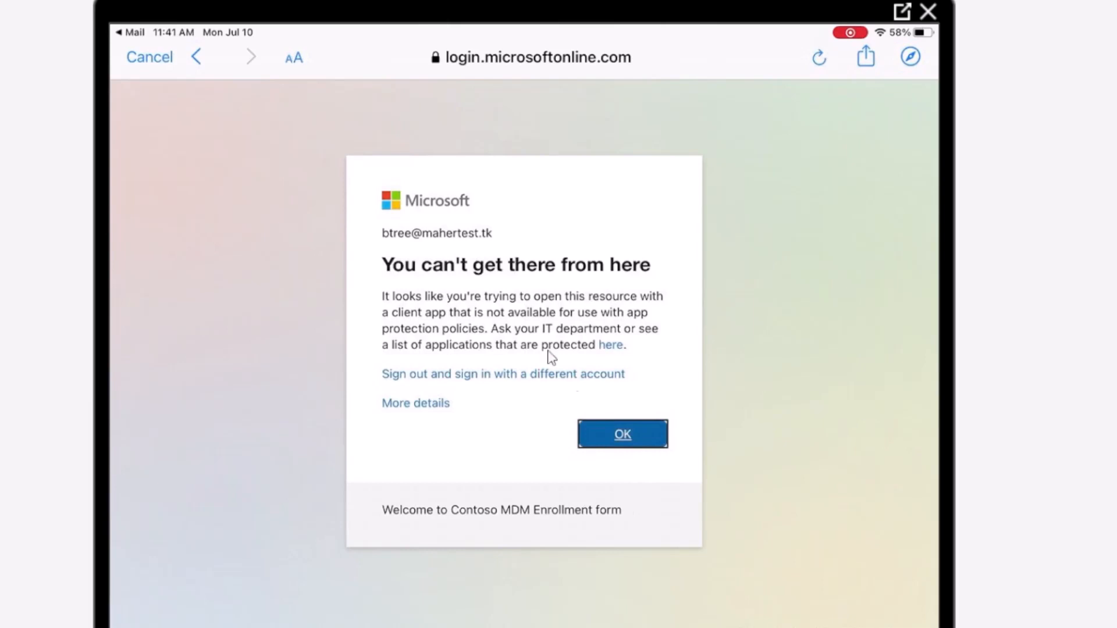
# Dismiss Mail's 'You can't get there from here' blocked sign-in message.
pyautogui.click(623, 435)
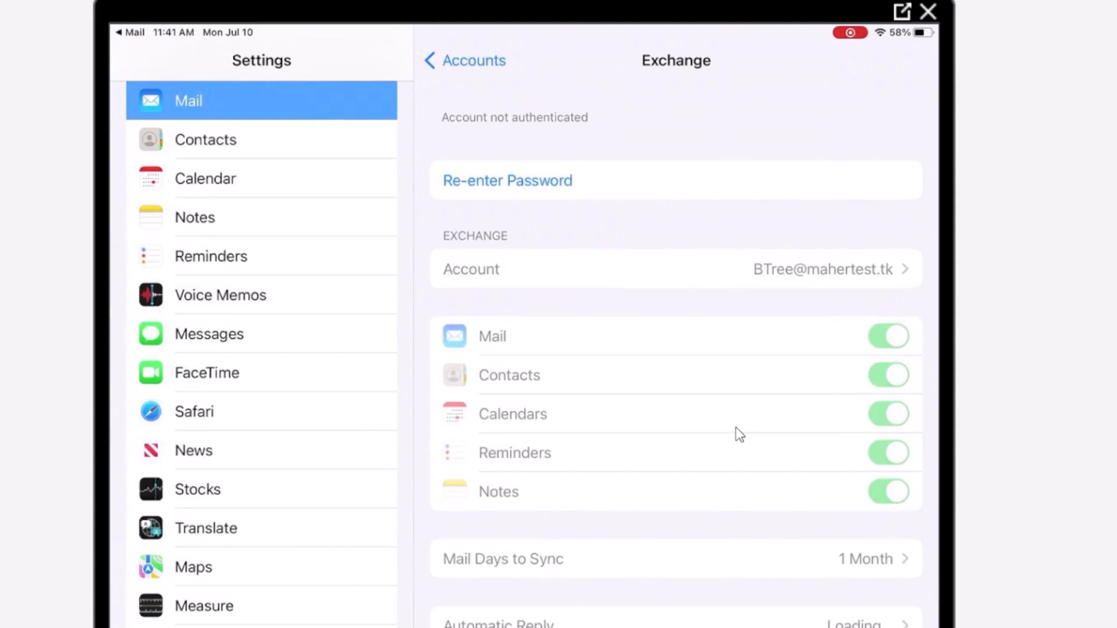
# Leave Settings and return to the iPad home screen.
pyautogui.press('super+h')
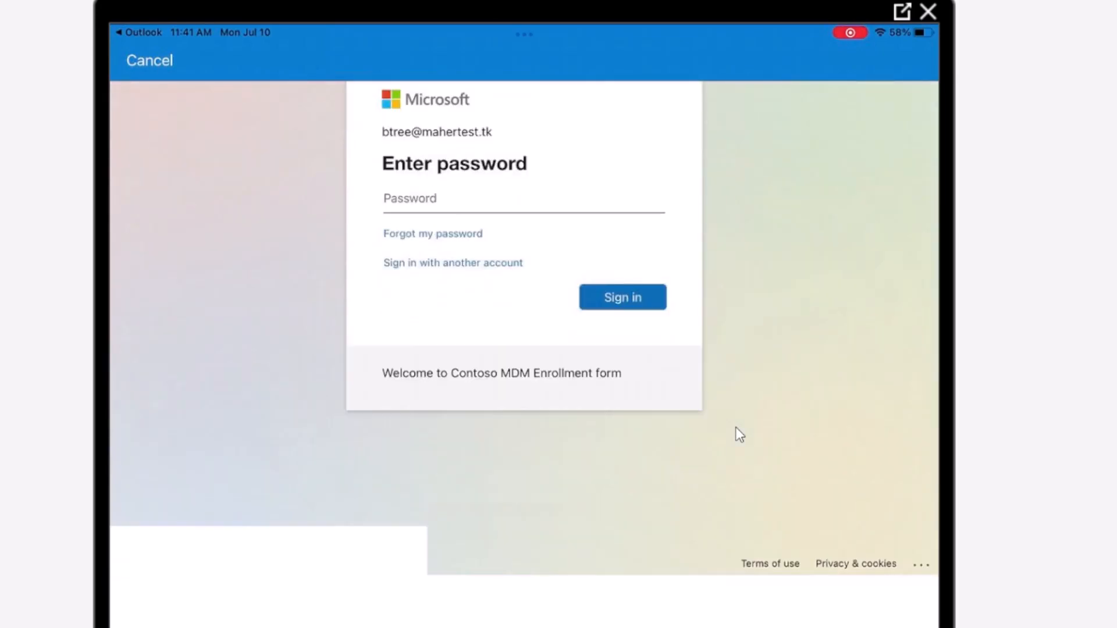
# Re-authenticate Outlook with the password and texted code, then address a new message to yourself.
pyautogui.write('••••••••')
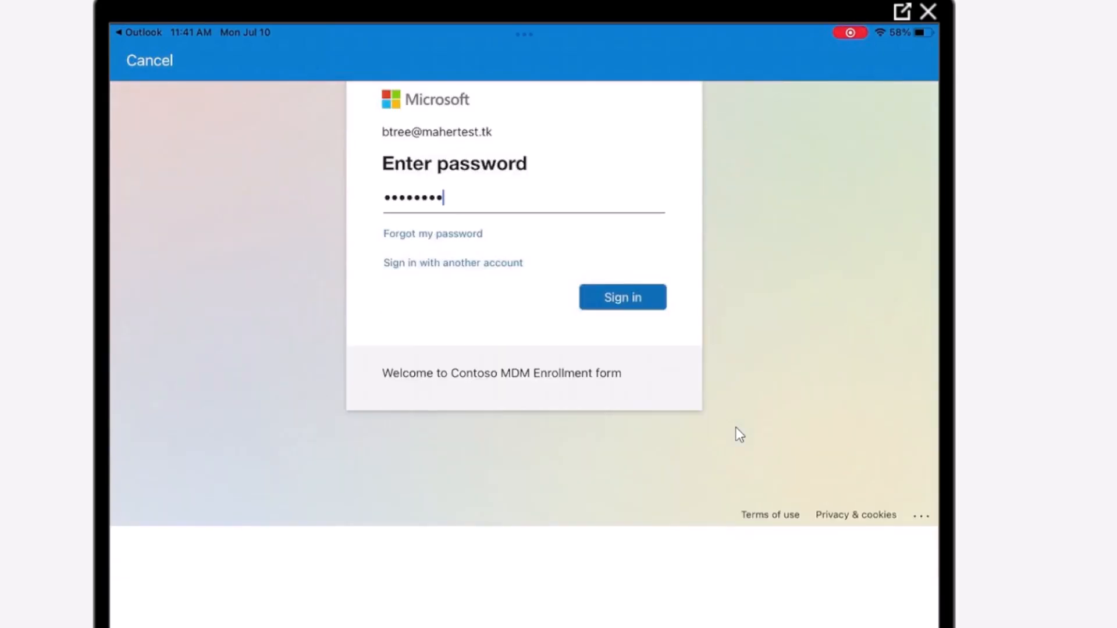
pyautogui.press('Return')
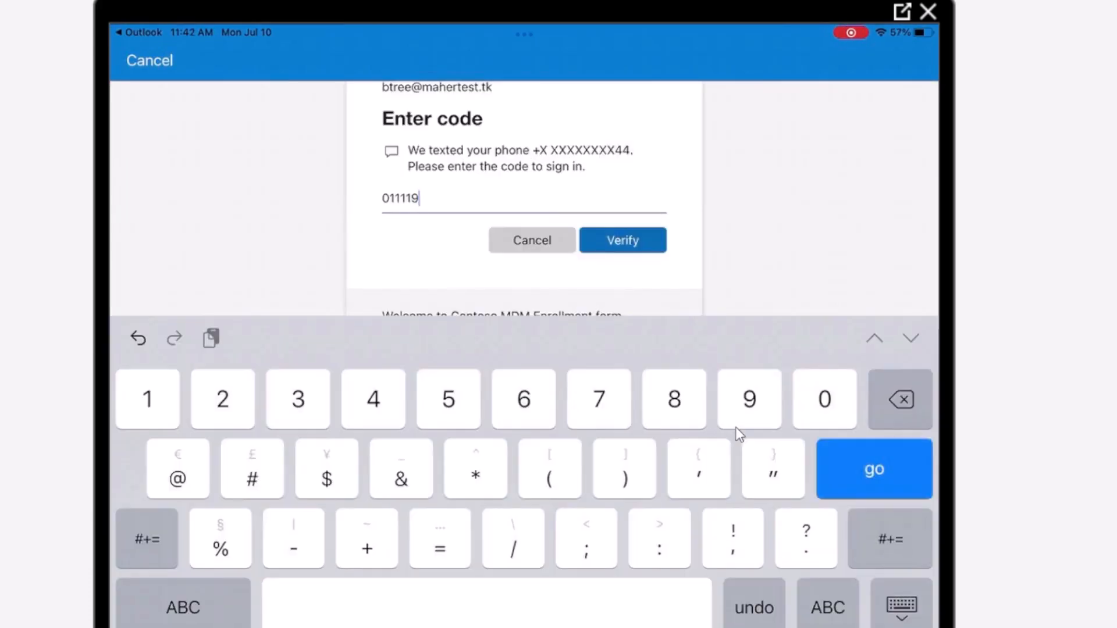
pyautogui.press('Return')
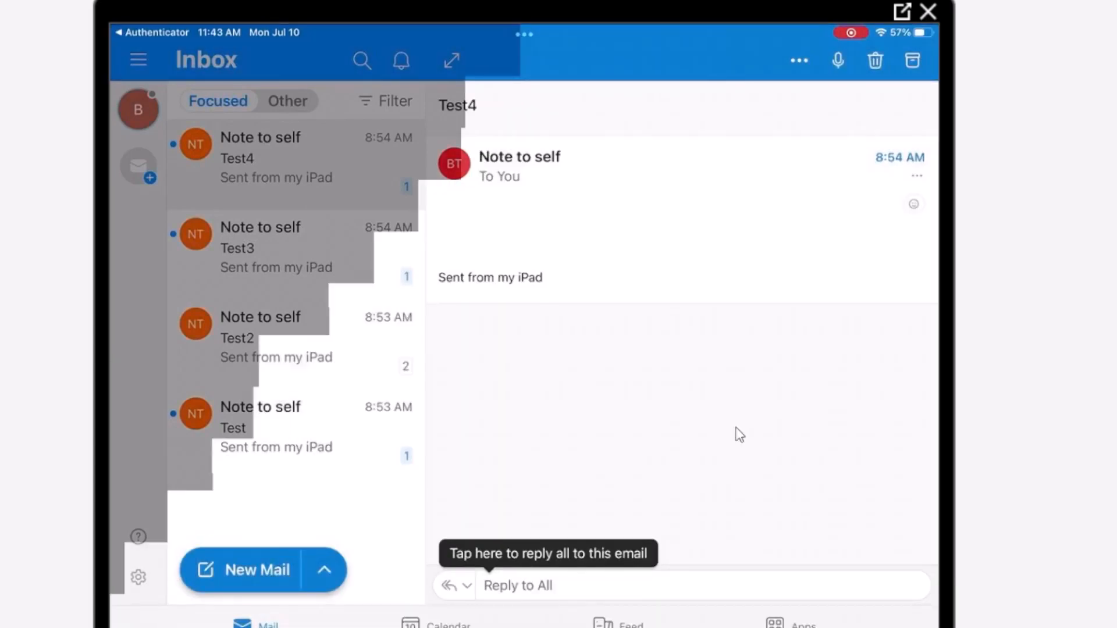
pyautogui.write('btree')
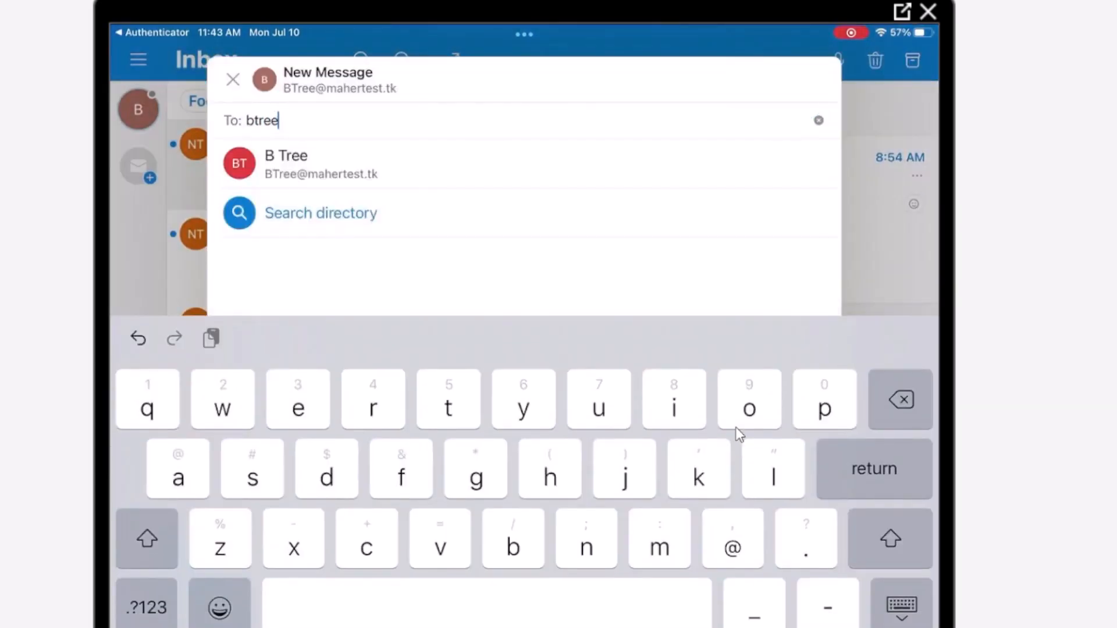